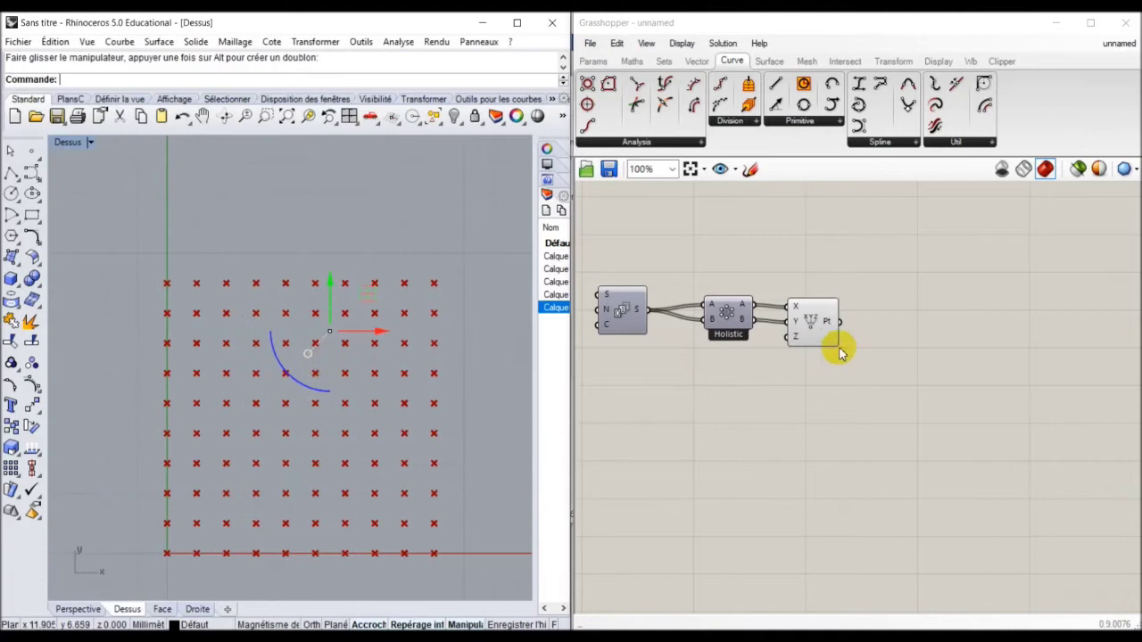
- Hide the preview of the Construct Point component and add a Rectangle component to its right on the canvas
{"action": "left_click", "coordinate": [808, 328]}
{"action": "scroll", "coordinate": [826, 350], "scroll_direction": "down", "scroll_amount": 1}
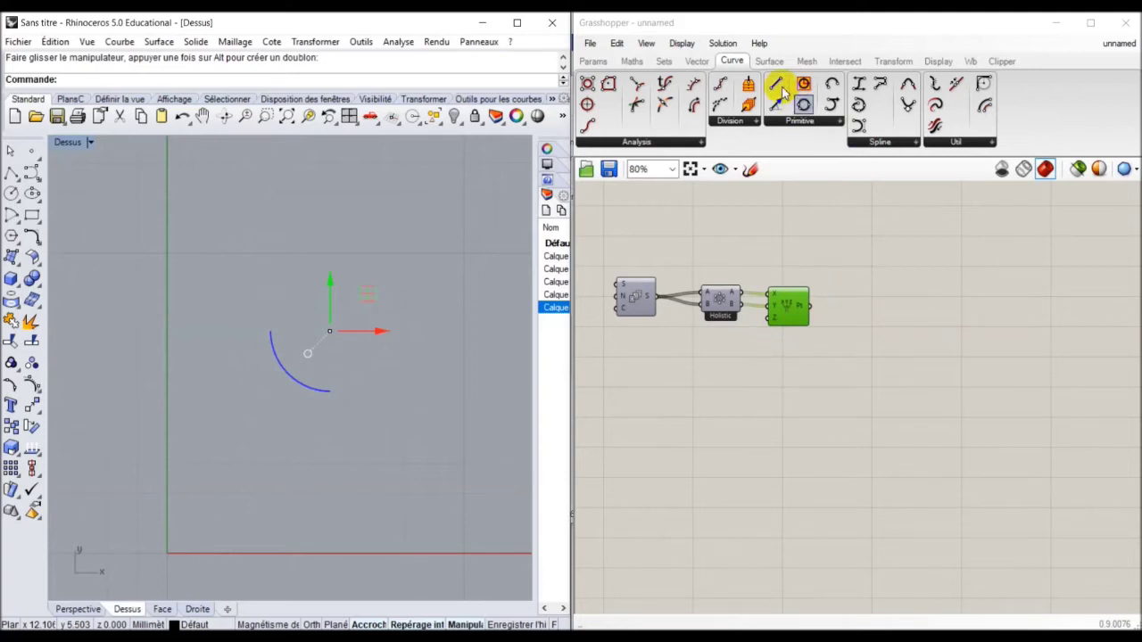
{"action": "left_click", "coordinate": [767, 62]}
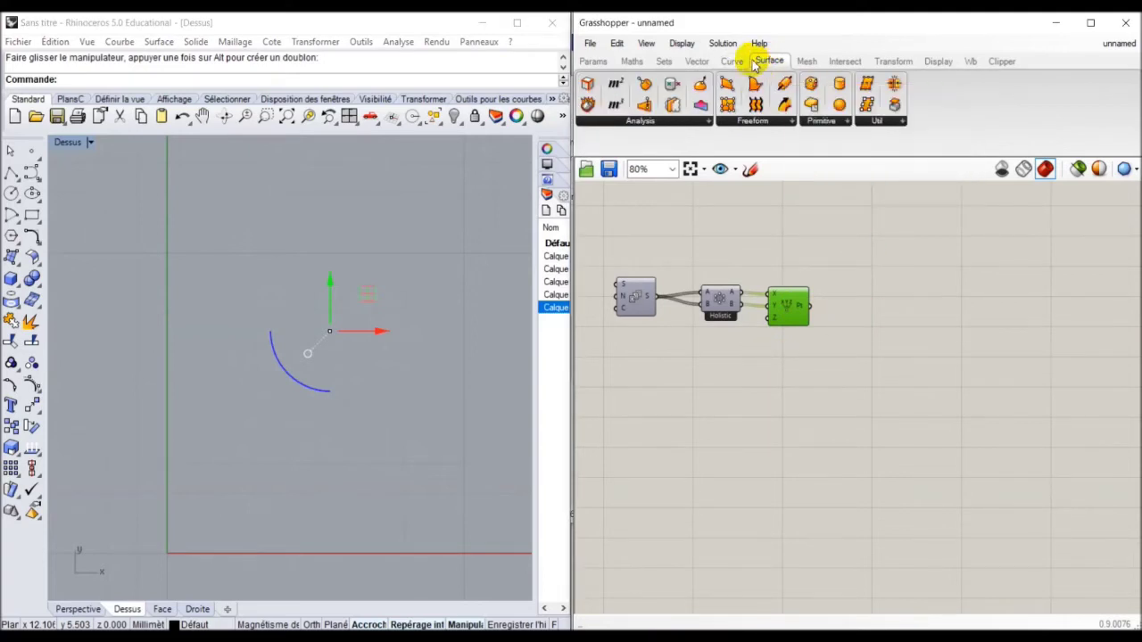
{"action": "left_click", "coordinate": [732, 60]}
{"action": "left_click", "coordinate": [798, 124]}
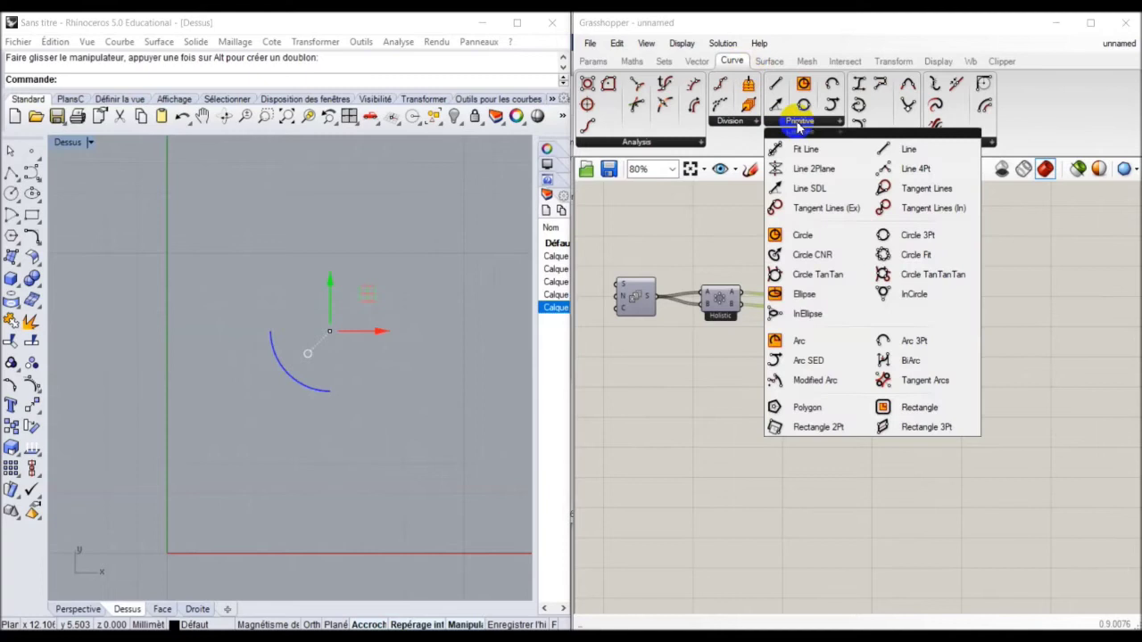
{"action": "left_click", "coordinate": [909, 417]}
{"action": "left_click", "coordinate": [877, 316]}
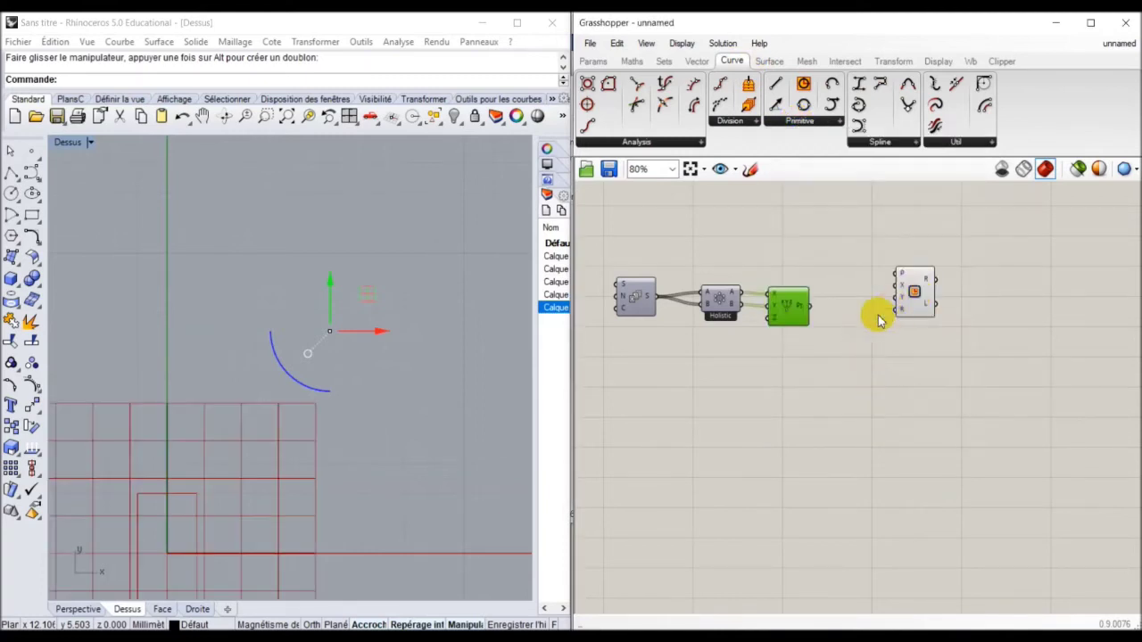
- Wire the Construct Point output to the Rectangle's P input and position the Rectangle to the right with space between them
{"action": "scroll", "coordinate": [874, 306], "scroll_direction": "up", "scroll_amount": 3}
{"action": "left_click_drag", "start_coordinate": [746, 299], "coordinate": [946, 222]}
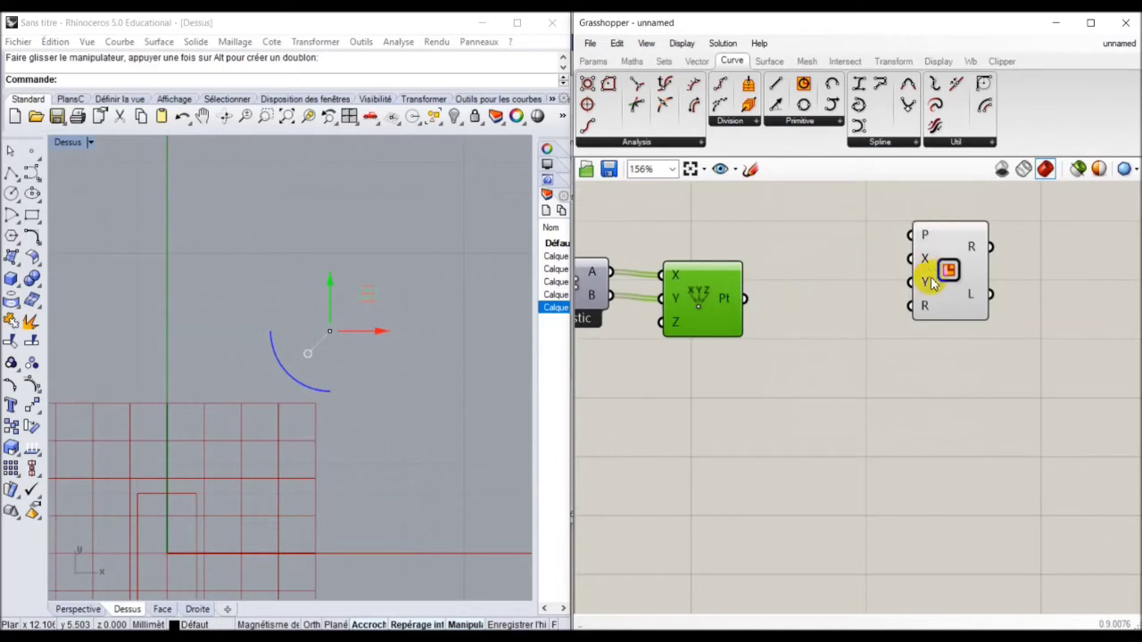
{"action": "left_click_drag", "start_coordinate": [933, 276], "coordinate": [944, 315]}
{"action": "right_click_drag", "start_coordinate": [853, 369], "coordinate": [1025, 354]}
{"action": "left_click_drag", "start_coordinate": [919, 284], "coordinate": [1094, 258]}
{"action": "right_click_drag", "start_coordinate": [974, 354], "coordinate": [951, 330]}
{"action": "scroll", "coordinate": [948, 330], "scroll_direction": "down", "scroll_amount": 2}
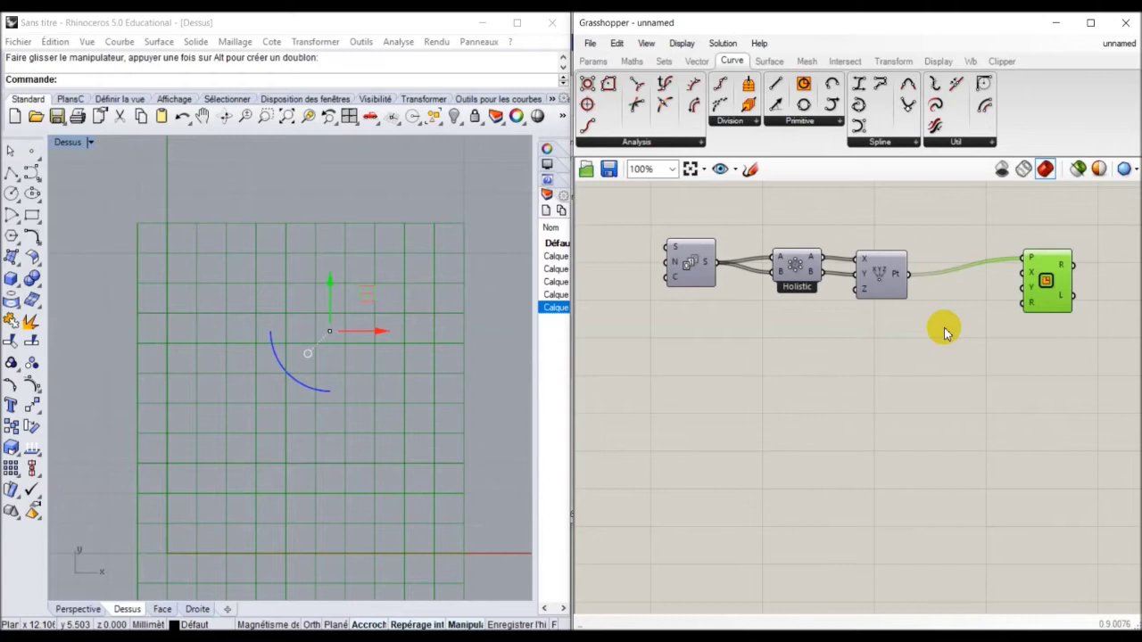
{"action": "scroll", "coordinate": [944, 330], "scroll_direction": "up", "scroll_amount": 1}
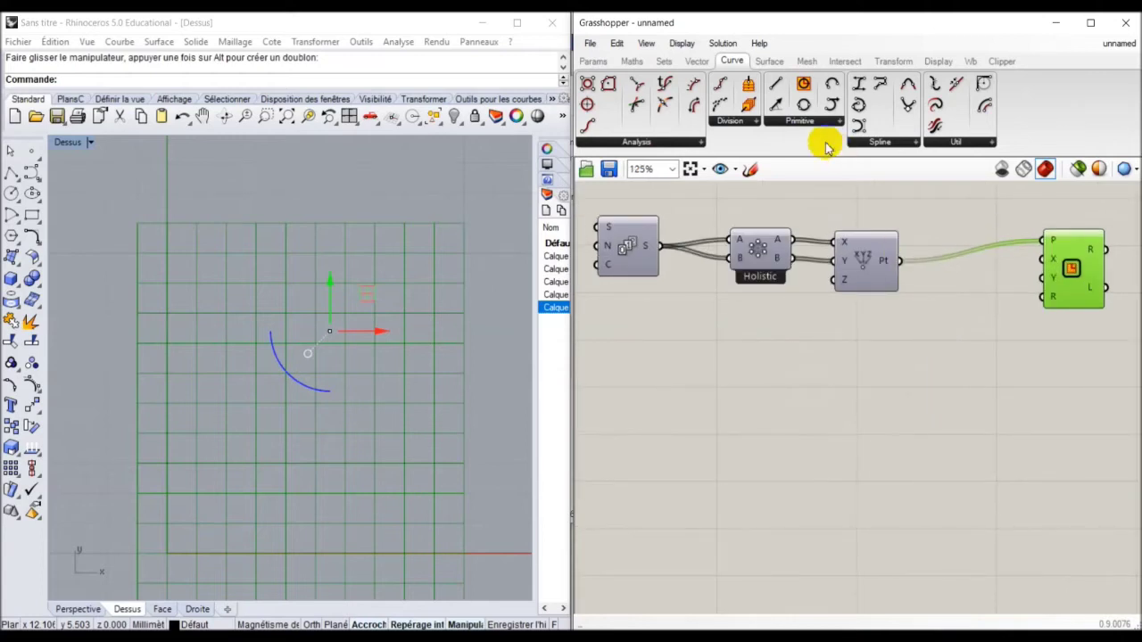
- Add a number slider at 0.250 and wire it to the Rectangle's X and Y size inputs
{"action": "left_click", "coordinate": [593, 60]}
{"action": "left_click_drag", "start_coordinate": [760, 83], "coordinate": [937, 295]}
{"action": "left_click_drag", "start_coordinate": [1008, 293], "coordinate": [1043, 260]}
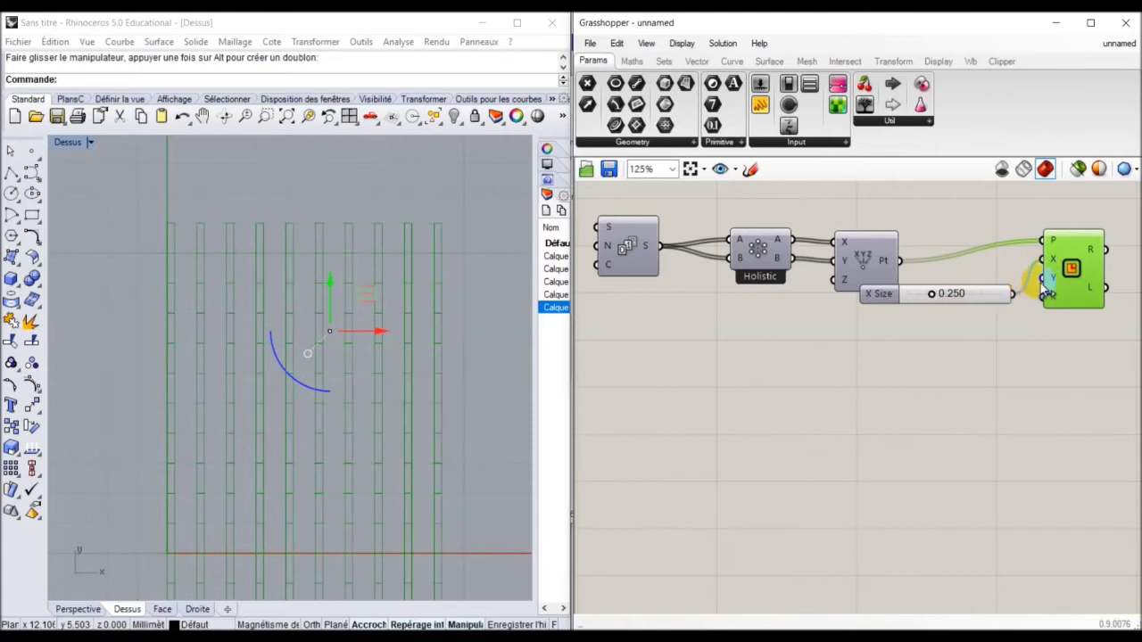
{"action": "left_click_drag", "start_coordinate": [1022, 299], "coordinate": [1042, 277]}
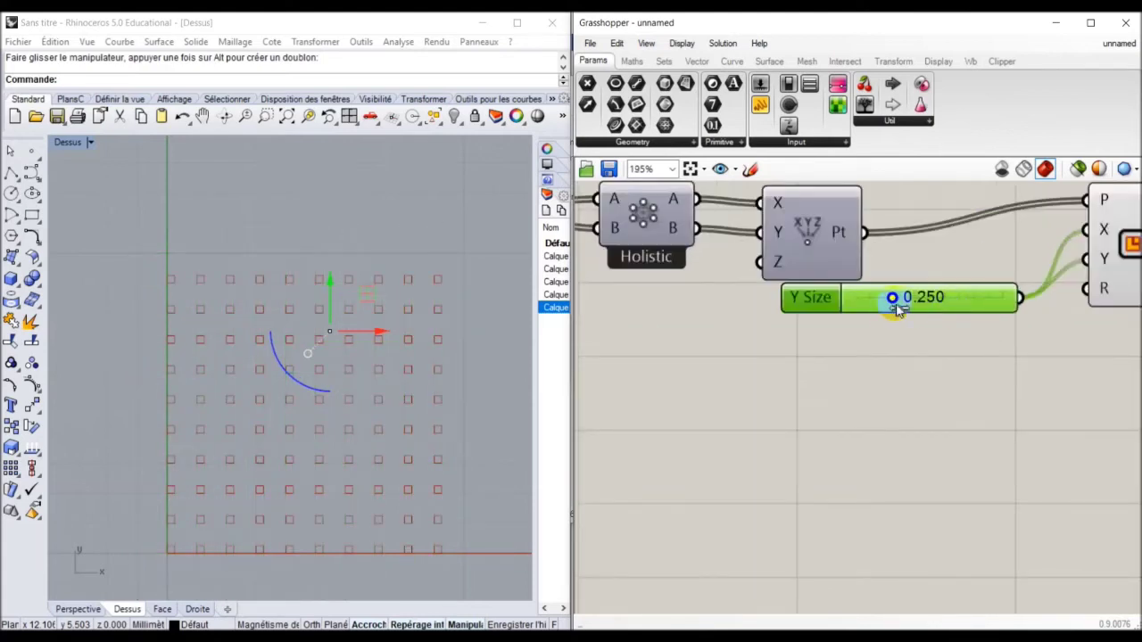
- Set the rectangle size slider to 0.402 and shift the Rectangle component slightly lower
{"action": "left_click_drag", "start_coordinate": [904, 302], "coordinate": [917, 298]}
{"action": "scroll", "coordinate": [917, 303], "scroll_direction": "down", "scroll_amount": 4}
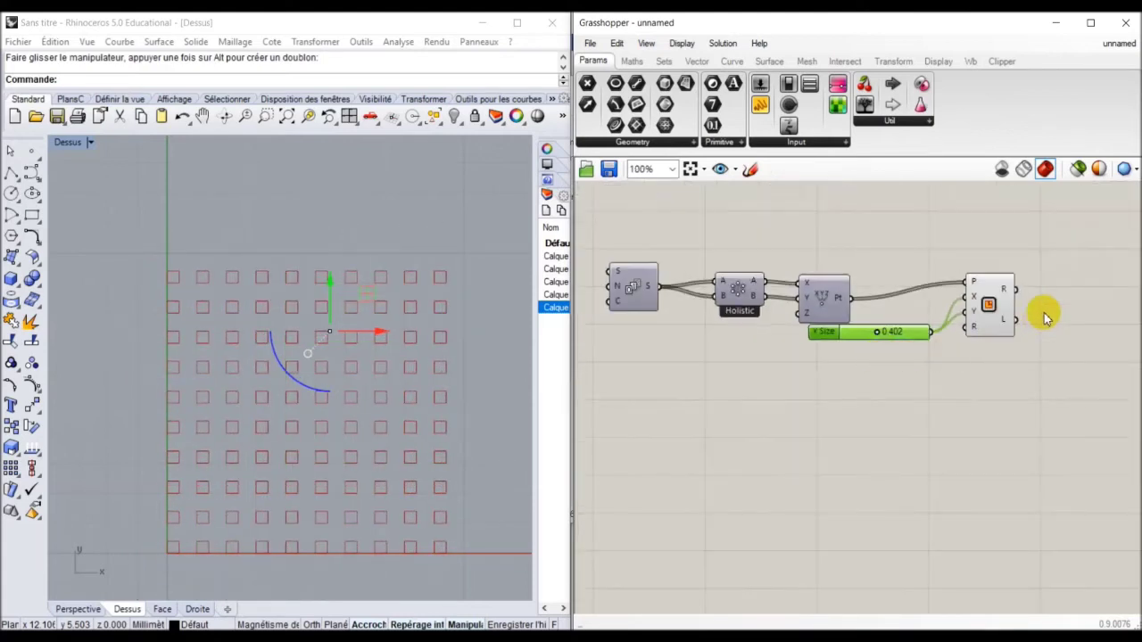
{"action": "left_click_drag", "start_coordinate": [1005, 306], "coordinate": [1001, 319]}
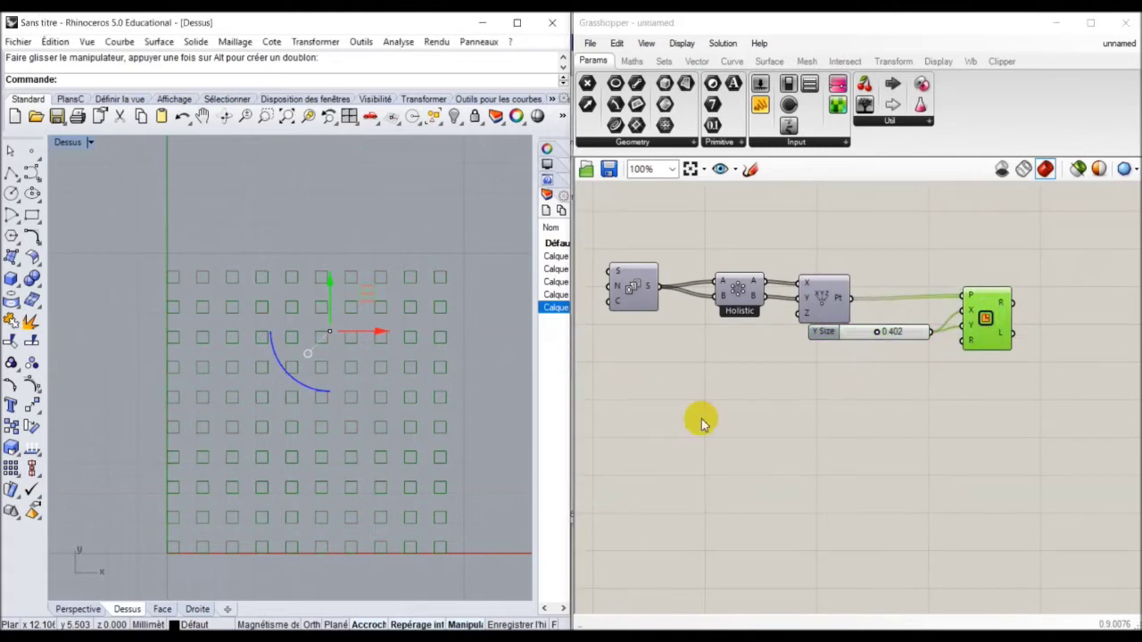
{"action": "left_click", "coordinate": [805, 431]}
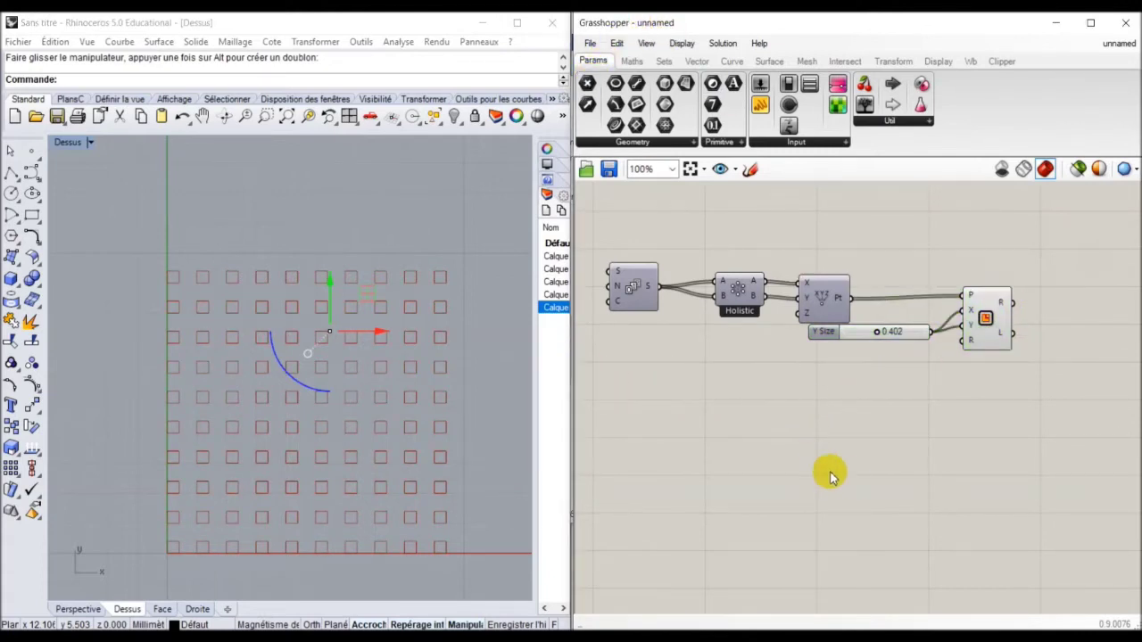
- Add a Point parameter below the definition and assign the existing Rhino point to it as a single referenced point
{"action": "left_click_drag", "start_coordinate": [588, 83], "coordinate": [833, 415]}
{"action": "right_click", "coordinate": [831, 415]}
{"action": "left_click", "coordinate": [884, 491]}
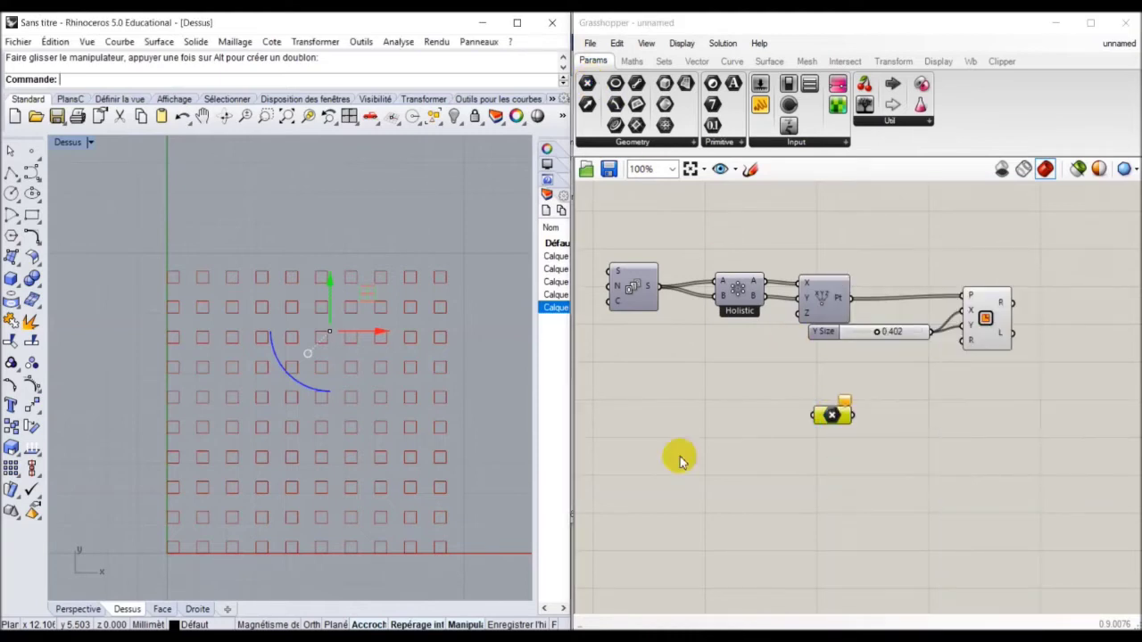
{"action": "left_click", "coordinate": [632, 368]}
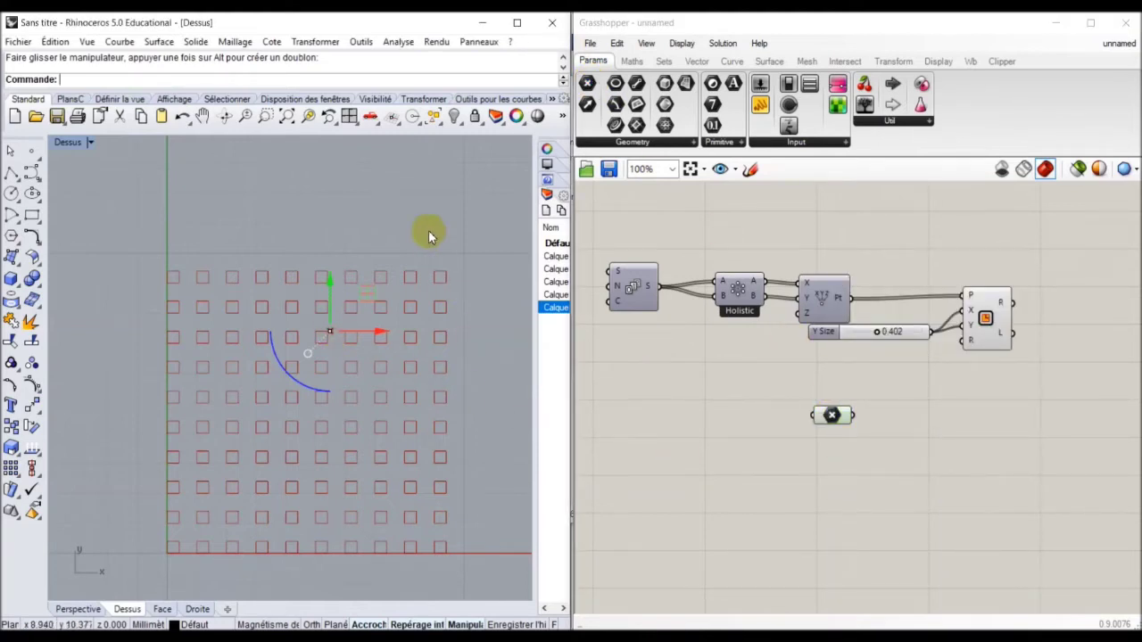
{"action": "left_click", "coordinate": [830, 415]}
- Move the Point parameter directly below the Rectangle component
{"action": "right_click_drag", "start_coordinate": [931, 433], "coordinate": [829, 454]}
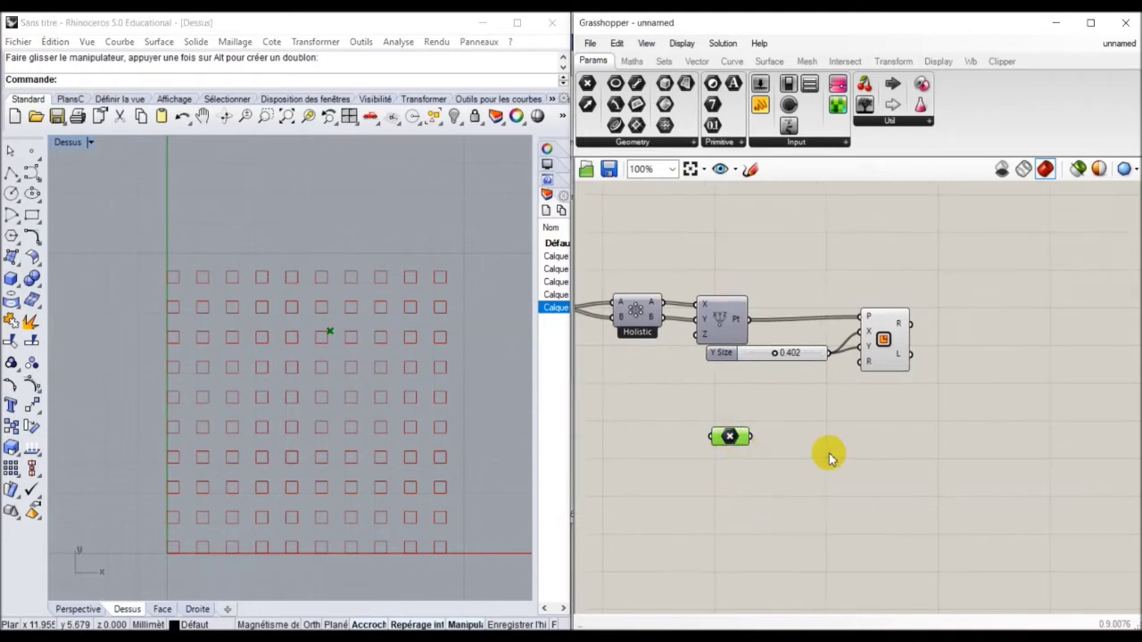
{"action": "double_click", "coordinate": [830, 457]}
{"action": "left_click", "coordinate": [748, 437]}
{"action": "left_click_drag", "start_coordinate": [747, 438], "coordinate": [906, 439]}
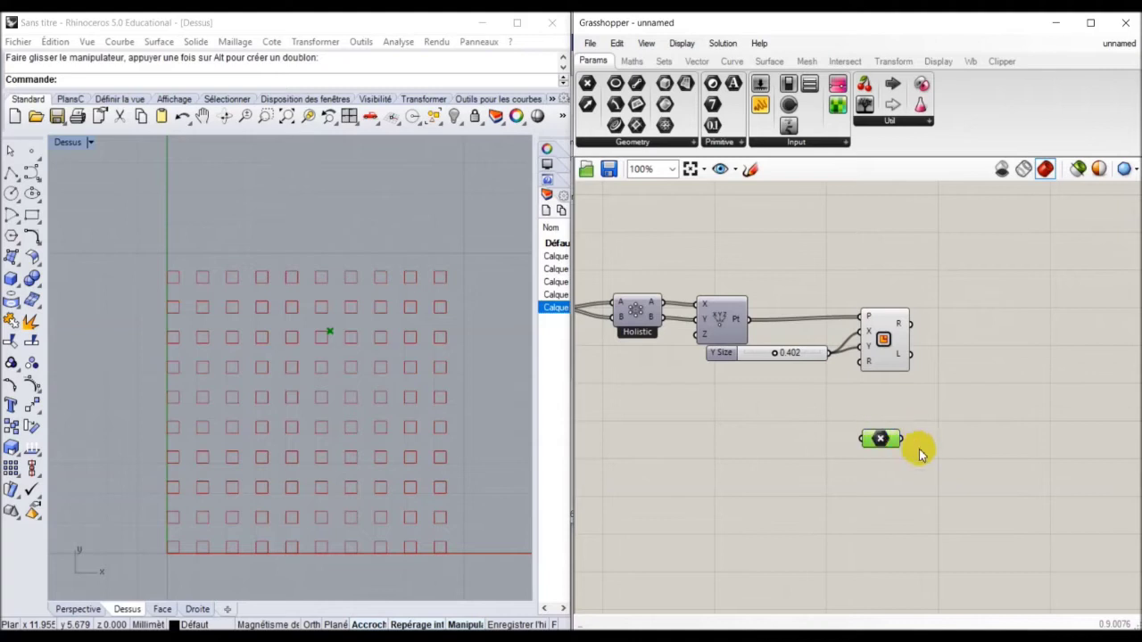
- Add a Distance component, wiring the Point parameter to A and the Construct Point output to B
{"action": "double_click", "coordinate": [966, 426]}
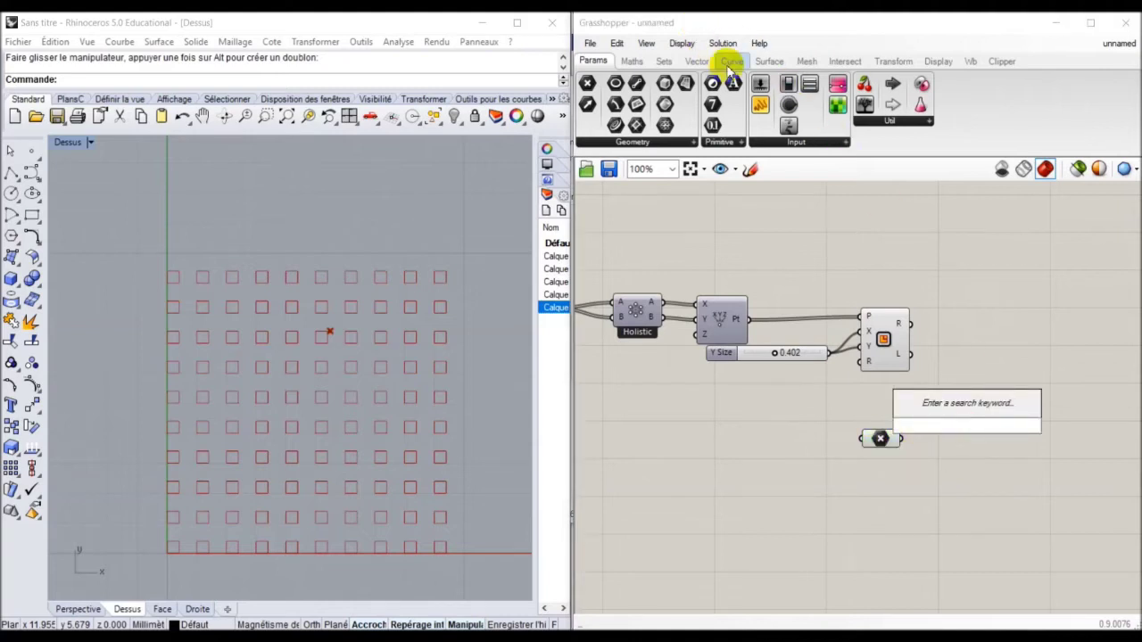
{"action": "left_click", "coordinate": [699, 62]}
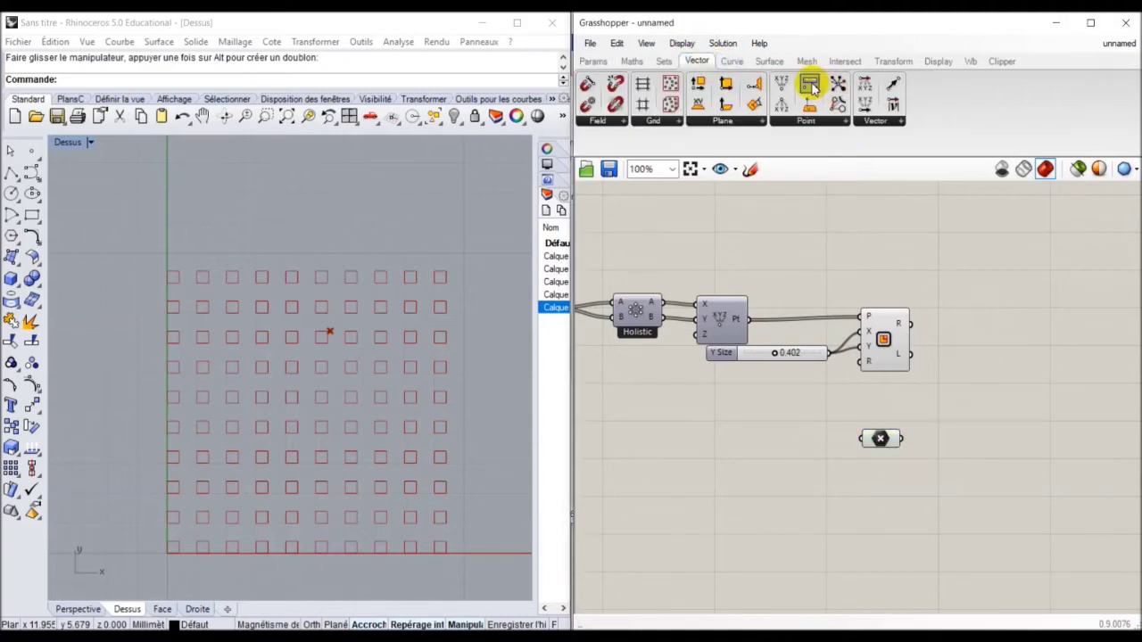
{"action": "left_click_drag", "start_coordinate": [812, 86], "coordinate": [986, 357]}
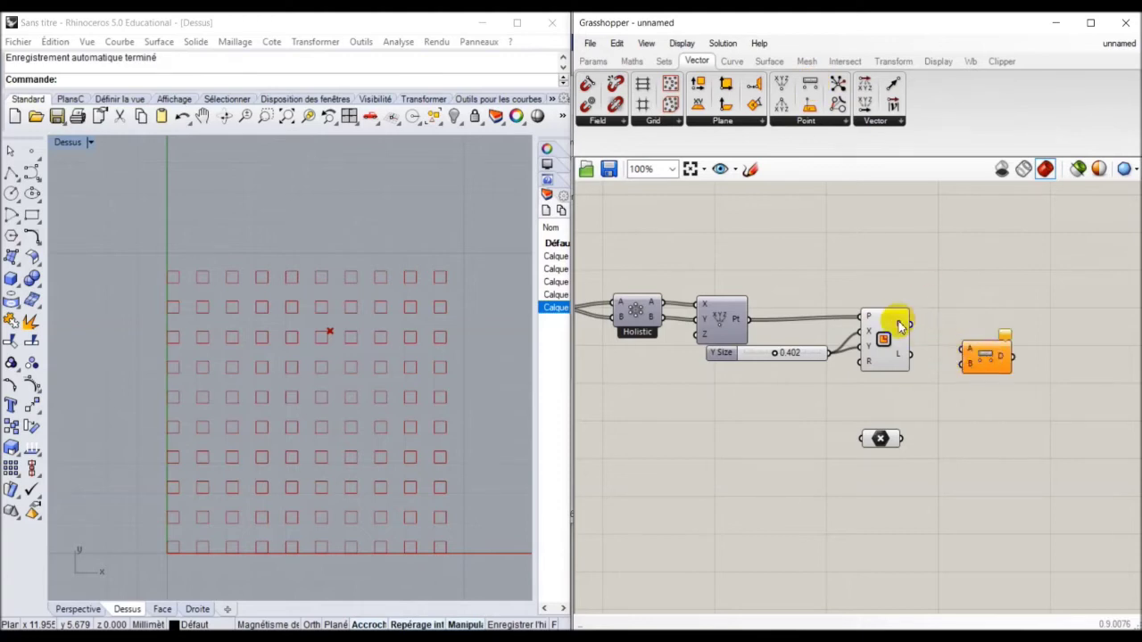
{"action": "left_click_drag", "start_coordinate": [740, 320], "coordinate": [902, 438]}
{"action": "left_click_drag", "start_coordinate": [963, 366], "coordinate": [747, 320]}
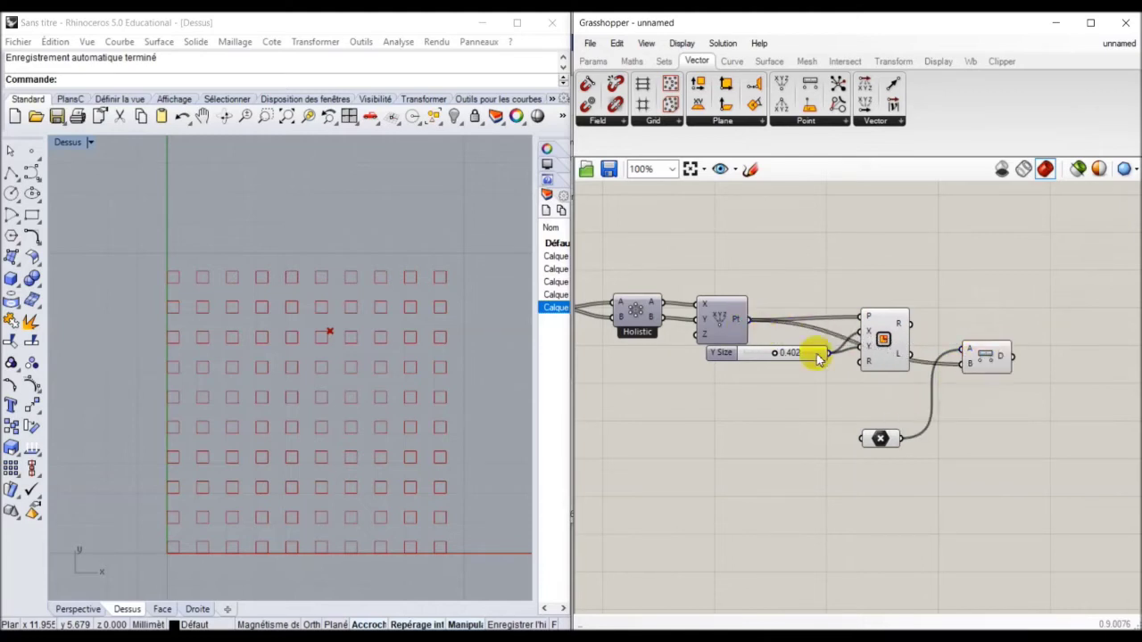
- Rearrange the Distance component beside the Point parameter and shift the Rectangle component to sit above it
{"action": "right_click_drag", "start_coordinate": [1037, 384], "coordinate": [815, 382]}
{"action": "left_click_drag", "start_coordinate": [764, 358], "coordinate": [742, 448]}
{"action": "left_click_drag", "start_coordinate": [664, 339], "coordinate": [730, 339]}
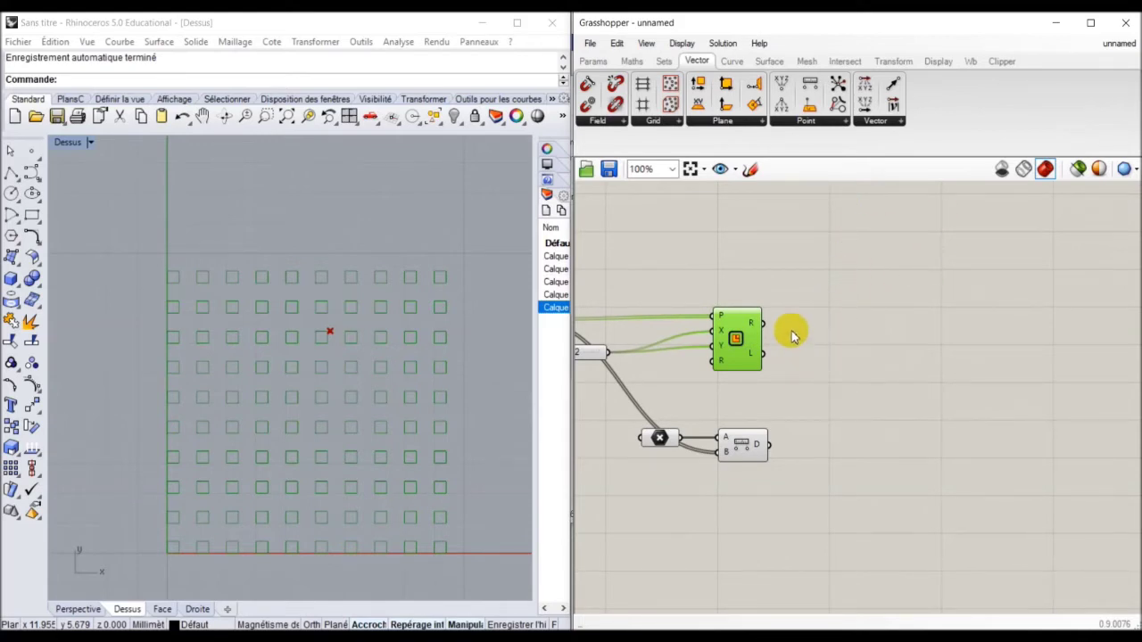
- Add a Vector 2Pt component, wiring the Point parameter to A and the Construct Point output to B
{"action": "left_click", "coordinate": [894, 119]}
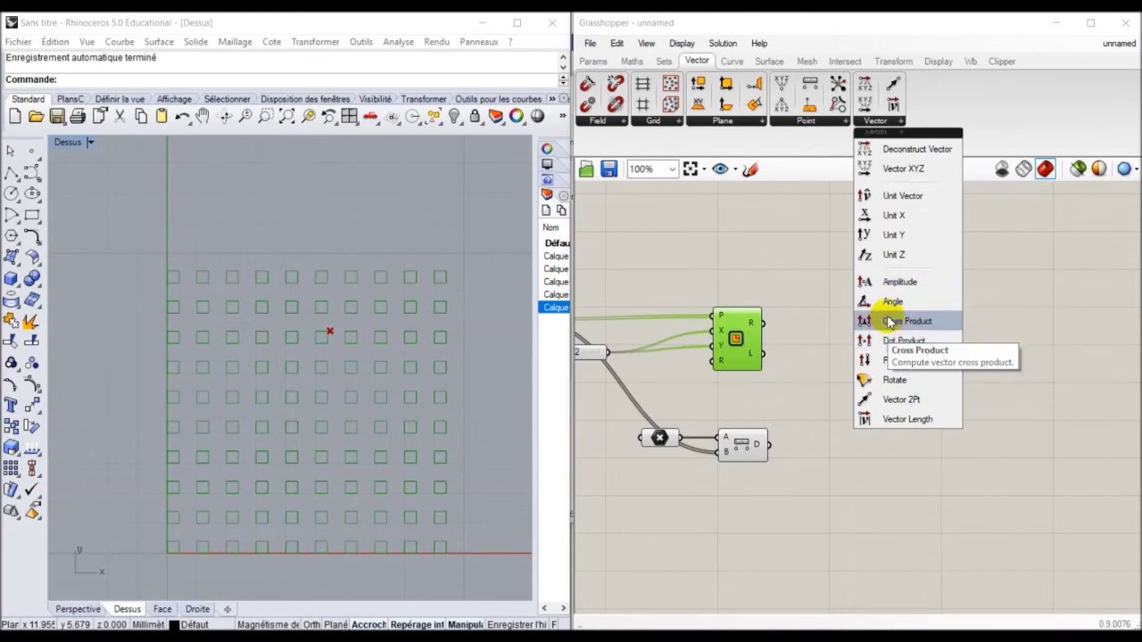
{"action": "left_click", "coordinate": [896, 400]}
{"action": "left_click", "coordinate": [886, 384]}
{"action": "right_click_drag", "start_coordinate": [809, 382], "coordinate": [992, 360]}
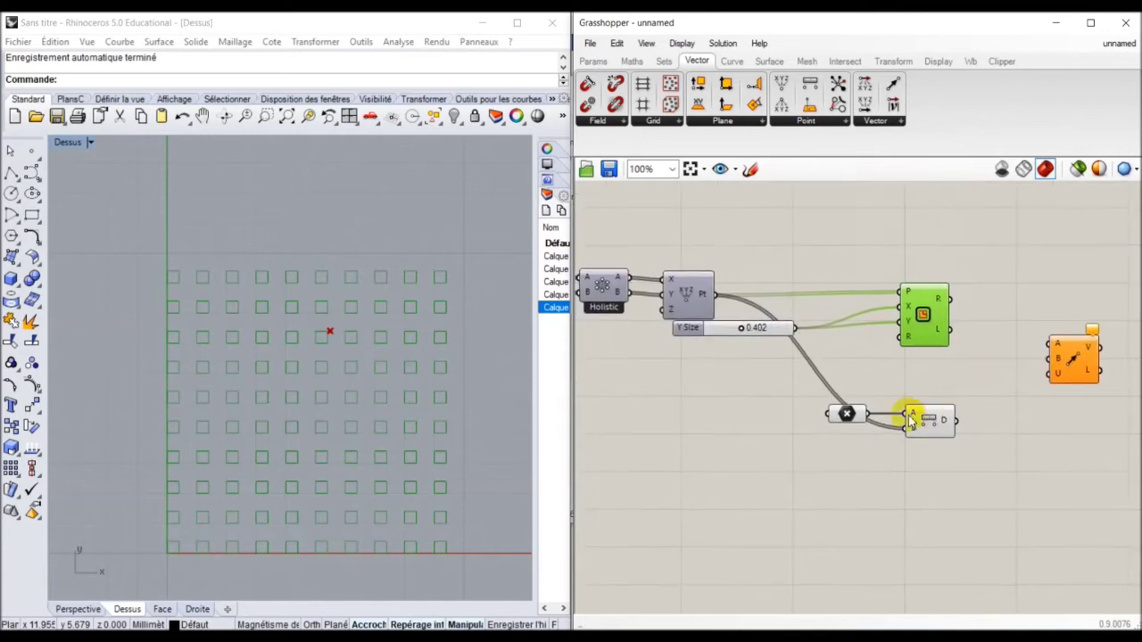
{"action": "left_click_drag", "start_coordinate": [866, 415], "coordinate": [1053, 374]}
{"action": "left_click", "coordinate": [759, 248]}
{"action": "right_click_drag", "start_coordinate": [1052, 375], "coordinate": [849, 370]}
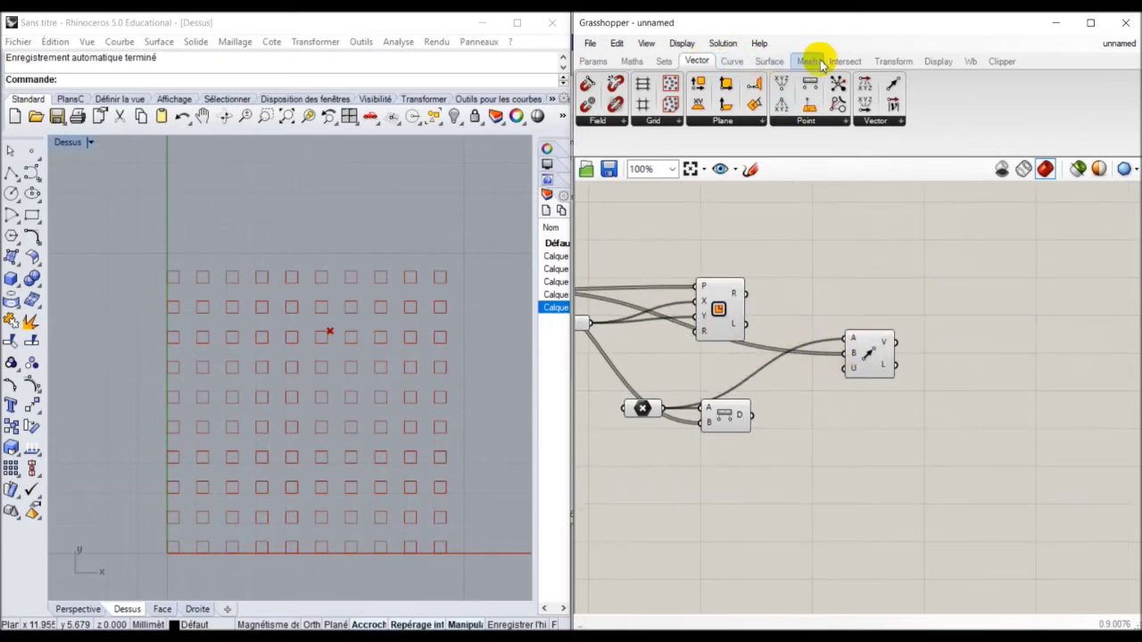
- Add a Move component, wiring the Rectangle's R output to G and the Vector 2Pt's V output to T
{"action": "left_click", "coordinate": [894, 60]}
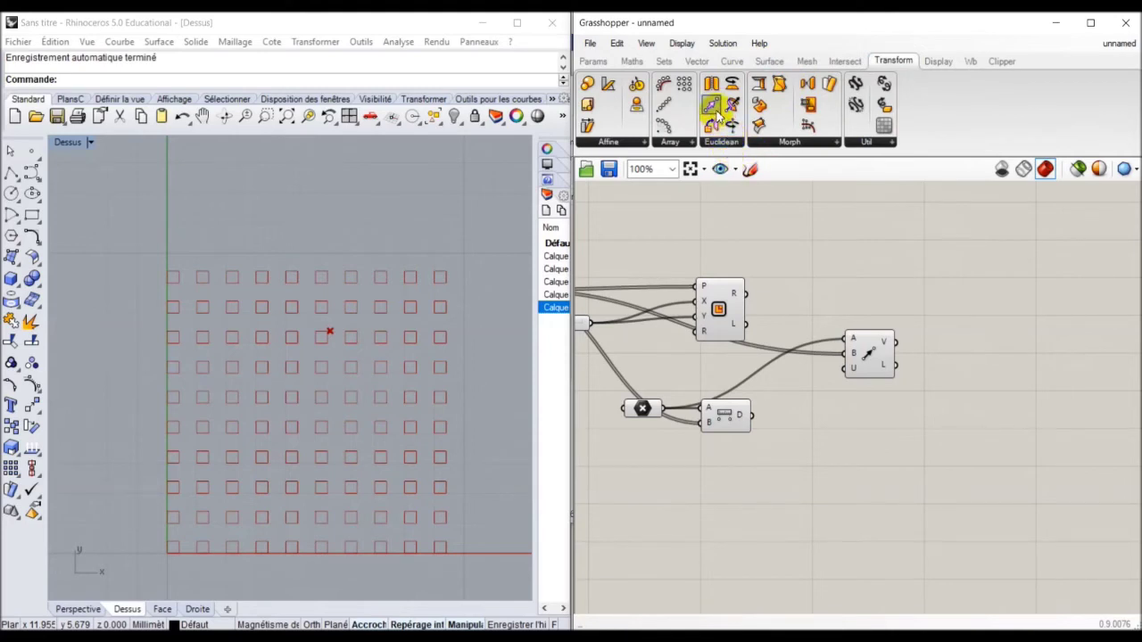
{"action": "left_click_drag", "start_coordinate": [718, 112], "coordinate": [969, 313]}
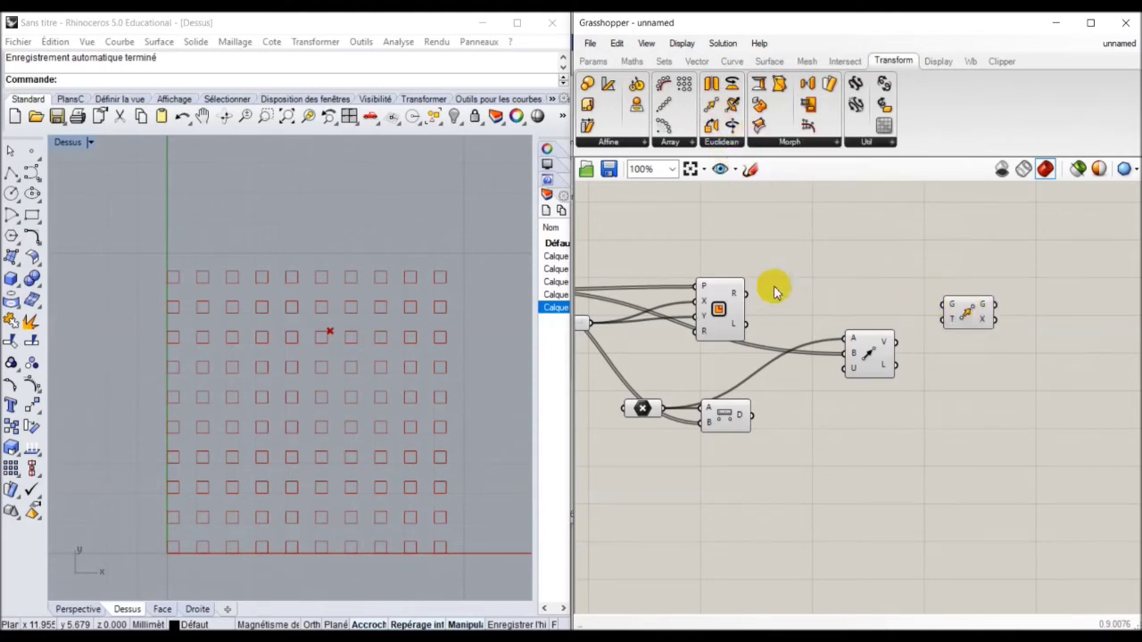
{"action": "left_click_drag", "start_coordinate": [752, 297], "coordinate": [885, 351]}
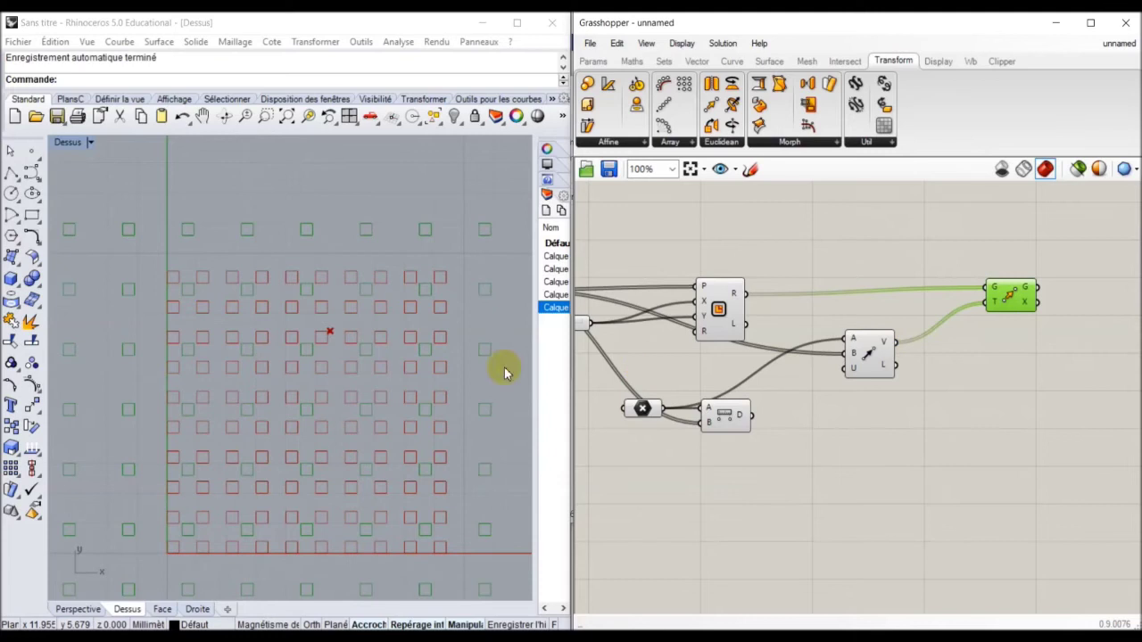
{"action": "scroll", "coordinate": [323, 339], "scroll_direction": "down", "scroll_amount": 5}
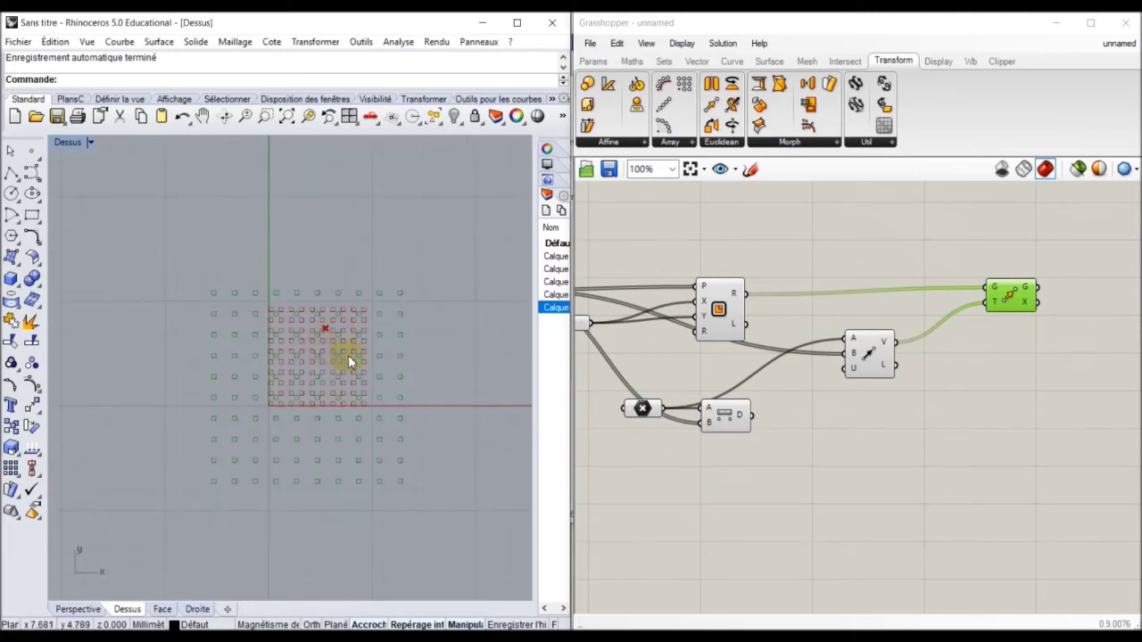
- Move the Vector 2Pt and Distance components lower to separate the wires
{"action": "scroll", "coordinate": [752, 404], "scroll_direction": "up", "scroll_amount": 1}
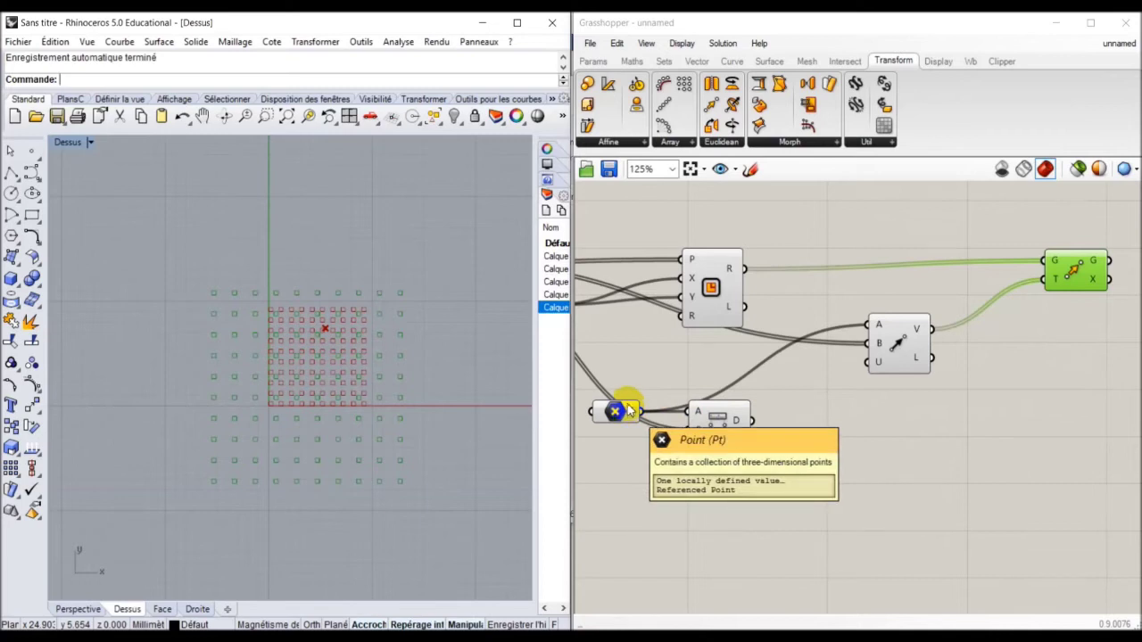
{"action": "left_click_drag", "start_coordinate": [880, 352], "coordinate": [879, 397]}
{"action": "left_click_drag", "start_coordinate": [704, 418], "coordinate": [711, 452]}
- Hide the preview of the Rectangle component and select the Point parameter
{"action": "left_click", "coordinate": [477, 384]}
{"action": "left_click_drag", "start_coordinate": [708, 290], "coordinate": [711, 291]}
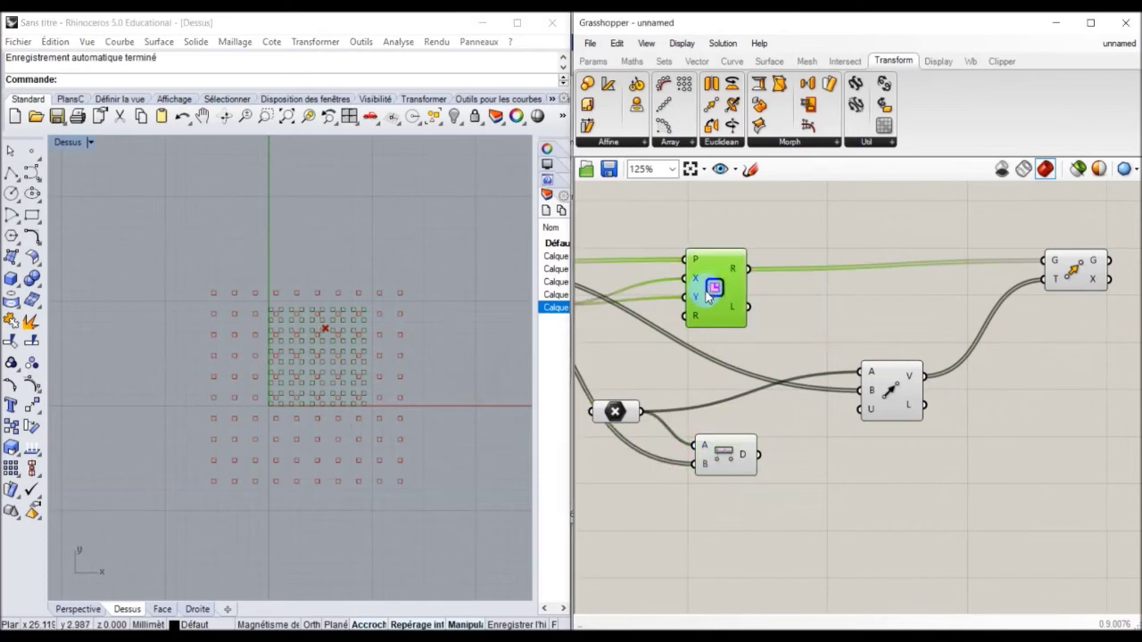
{"action": "left_click", "coordinate": [620, 421]}
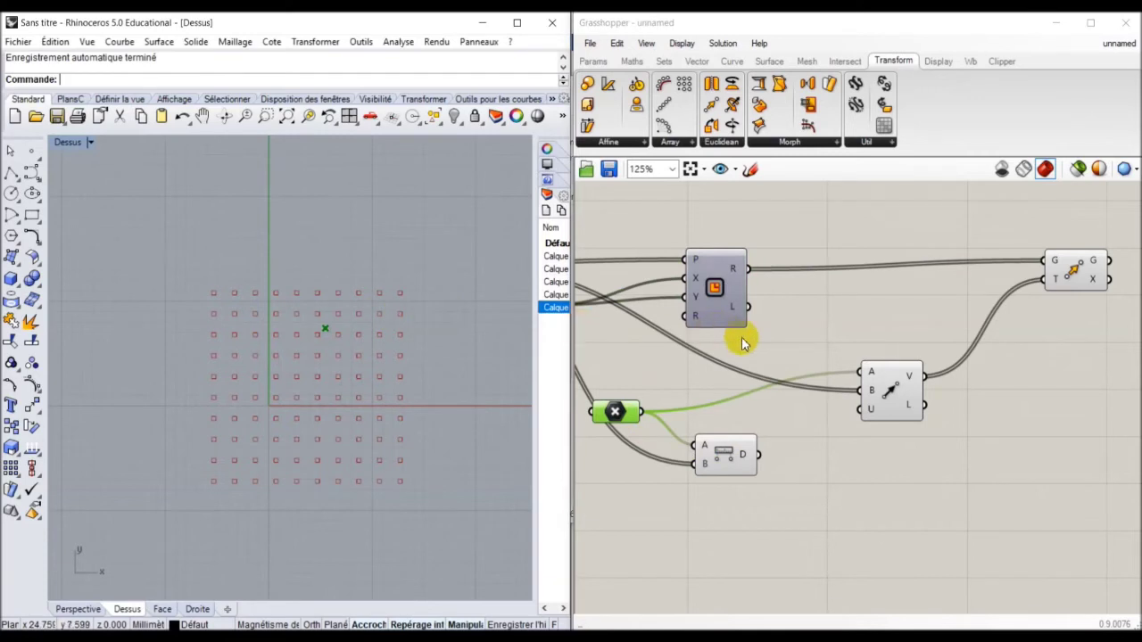
- Set the rectangle size slider to 0.954
{"action": "right_click_drag", "start_coordinate": [742, 338], "coordinate": [863, 339]}
{"action": "right_click_drag", "start_coordinate": [608, 311], "coordinate": [745, 324]}
{"action": "scroll", "coordinate": [745, 322], "scroll_direction": "up", "scroll_amount": 3}
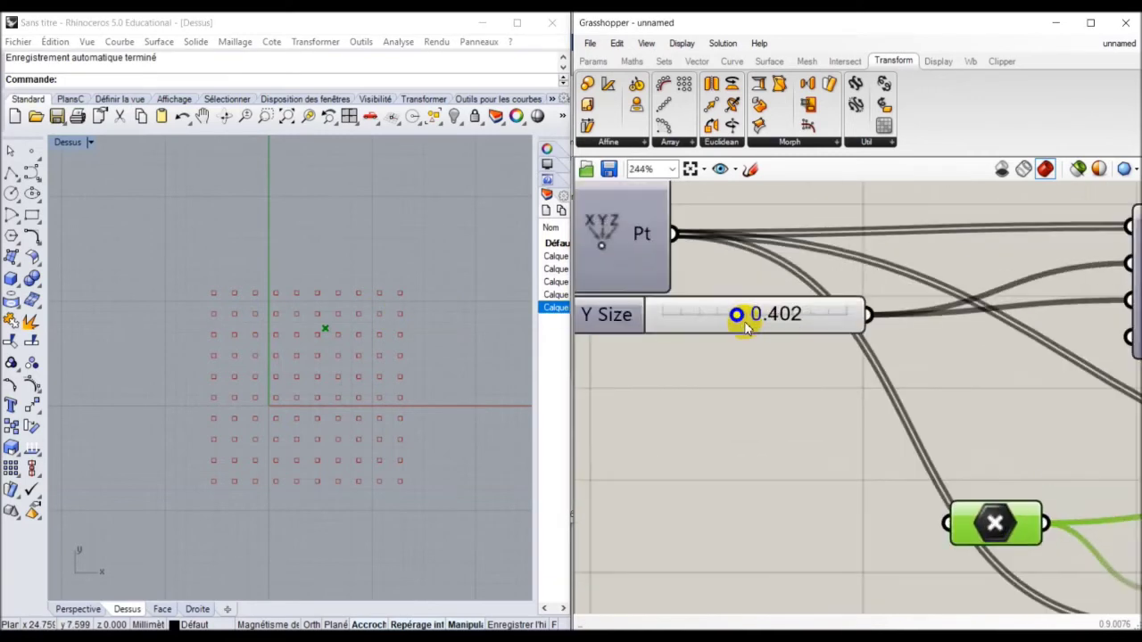
{"action": "left_click_drag", "start_coordinate": [742, 320], "coordinate": [844, 322]}
{"action": "scroll", "coordinate": [910, 335], "scroll_direction": "down", "scroll_amount": 3}
- Move the Distance component to the right, directly beneath the Vector 2Pt component
{"action": "right_click_drag", "start_coordinate": [923, 355], "coordinate": [663, 370]}
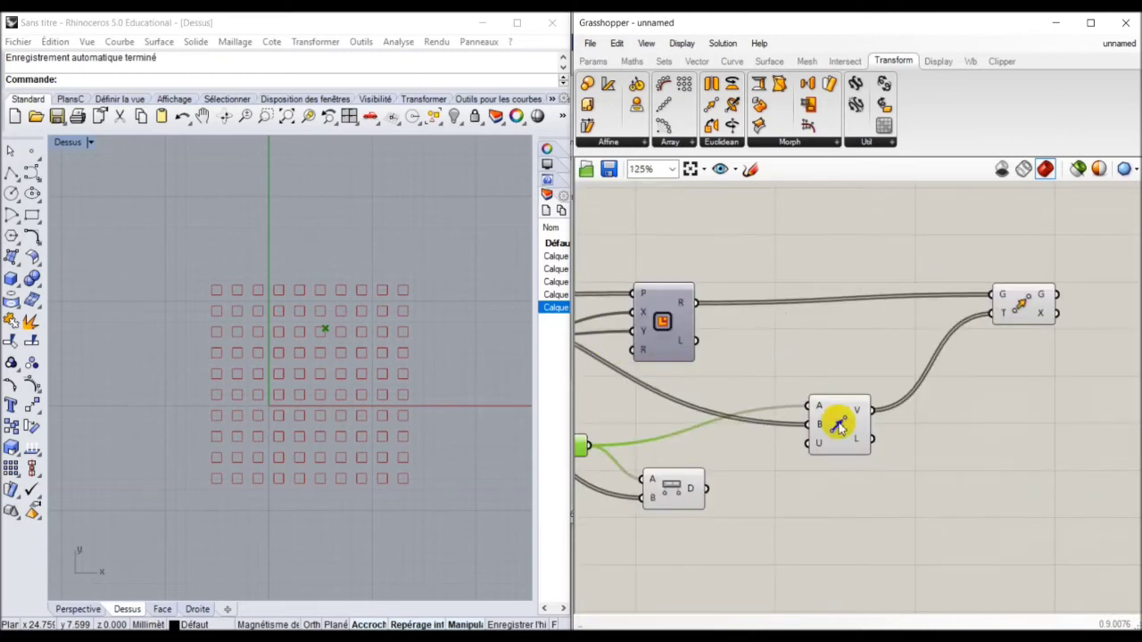
{"action": "right_click_drag", "start_coordinate": [861, 444], "coordinate": [898, 408]}
{"action": "scroll", "coordinate": [881, 415], "scroll_direction": "down", "scroll_amount": 1}
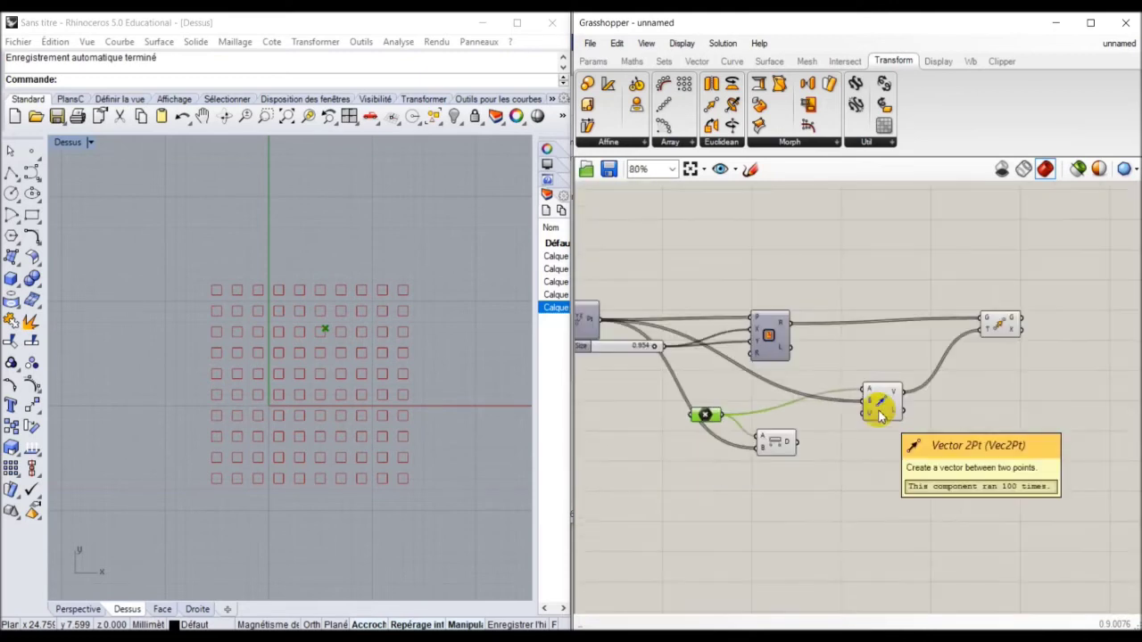
{"action": "scroll", "coordinate": [846, 407], "scroll_direction": "down", "scroll_amount": 1}
{"action": "left_click_drag", "start_coordinate": [765, 455], "coordinate": [888, 458]}
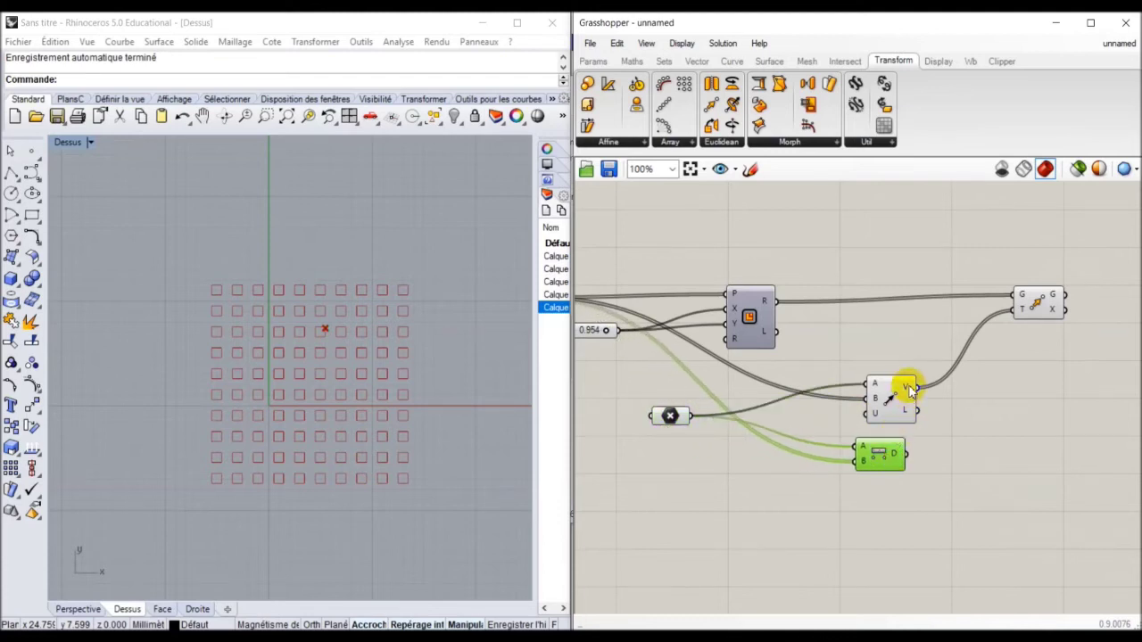
- Move the Distance component down and to the left, and add a Multiplication component to its right
{"action": "mouse_move", "coordinate": [910, 389]}
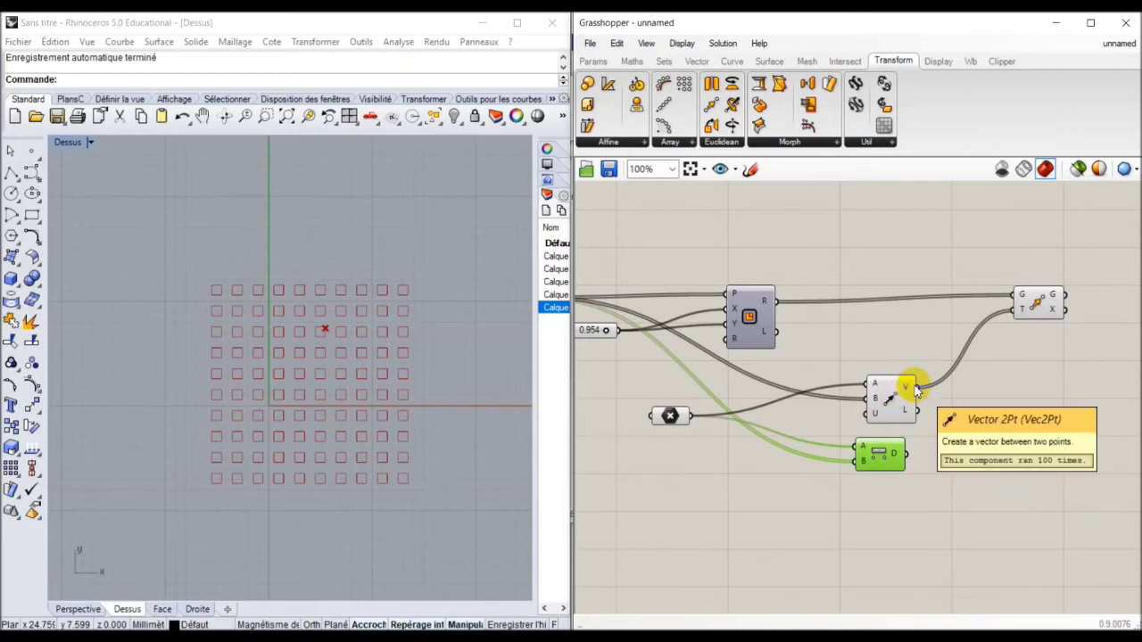
{"action": "left_click_drag", "start_coordinate": [875, 464], "coordinate": [819, 479]}
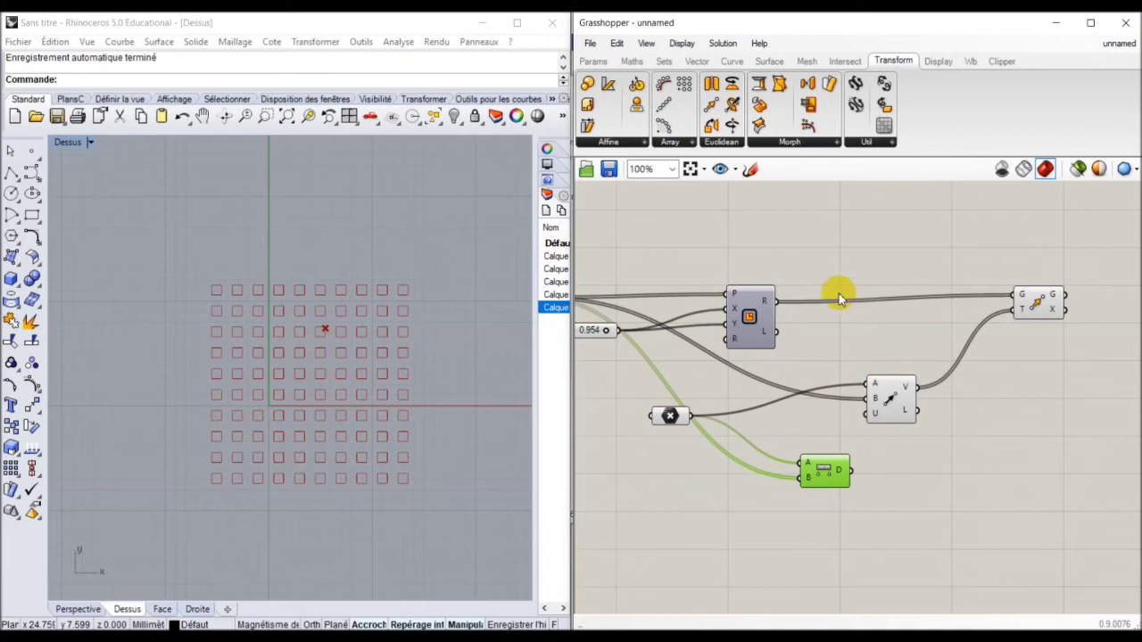
{"action": "double_click", "coordinate": [952, 436]}
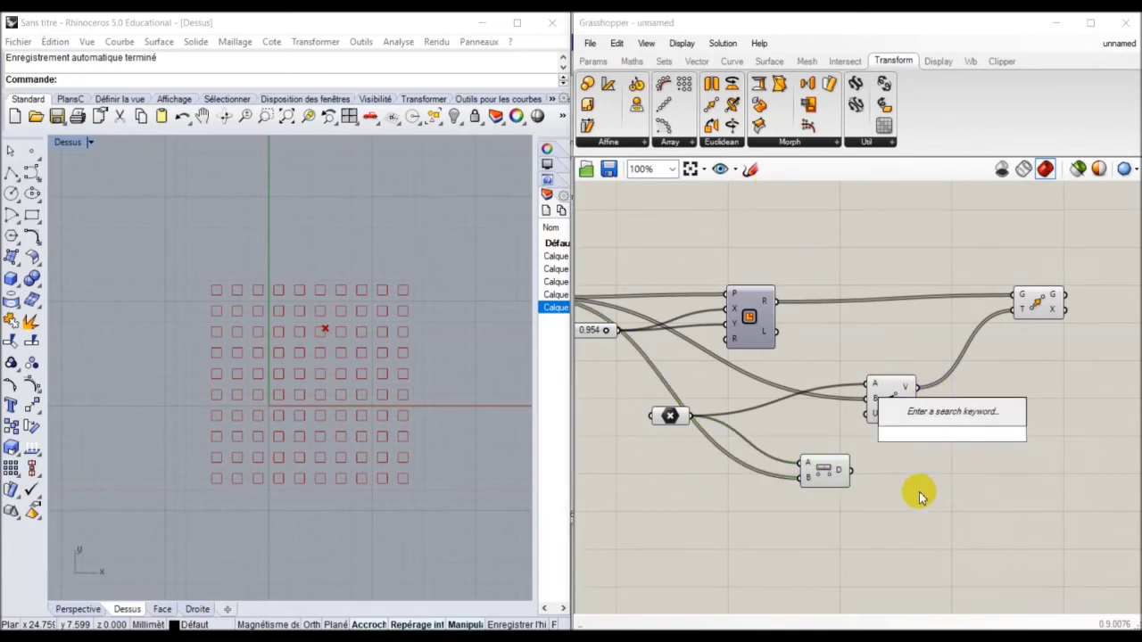
{"action": "type", "text": "multiplication"}
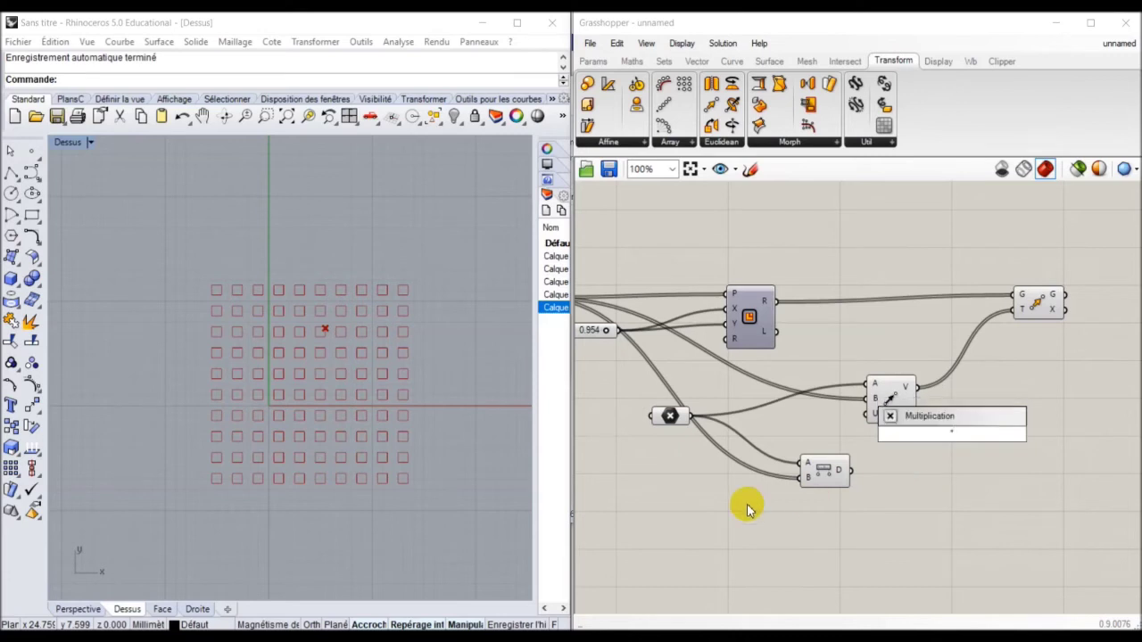
{"action": "key", "text": "Return"}
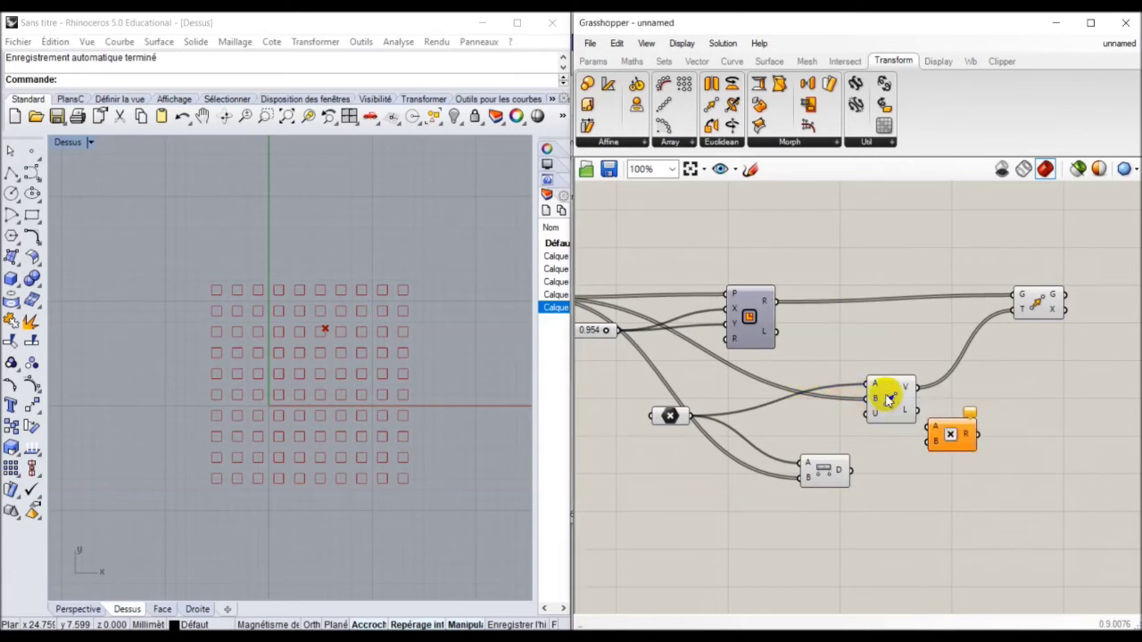
- Multiply the Vector 2Pt vector by the Distance output and feed the product into Move's T input, shifting Vector 2Pt left for space
{"action": "left_click_drag", "start_coordinate": [874, 400], "coordinate": [806, 388]}
{"action": "left_click_drag", "start_coordinate": [948, 432], "coordinate": [830, 381]}
{"action": "left_click_drag", "start_coordinate": [919, 437], "coordinate": [838, 479]}
{"action": "left_click", "coordinate": [946, 448]}
{"action": "left_click_drag", "start_coordinate": [966, 436], "coordinate": [1015, 310]}
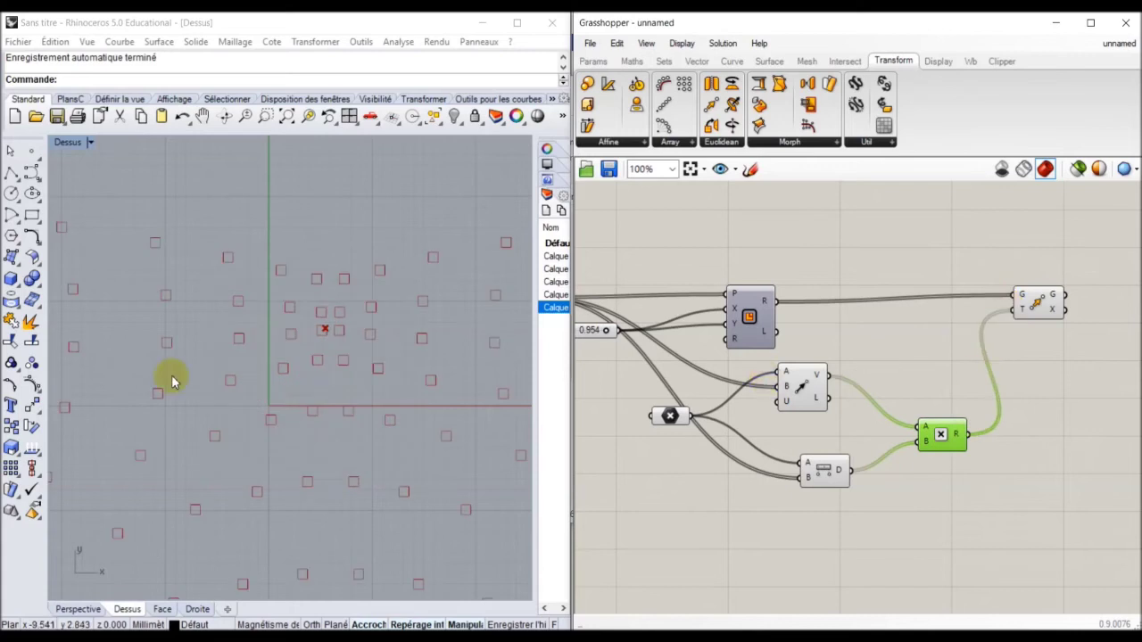
- Shift the Move component right and insert a second Multiplication component between the first product and Move's T input
{"action": "scroll", "coordinate": [265, 333], "scroll_direction": "down", "scroll_amount": 5}
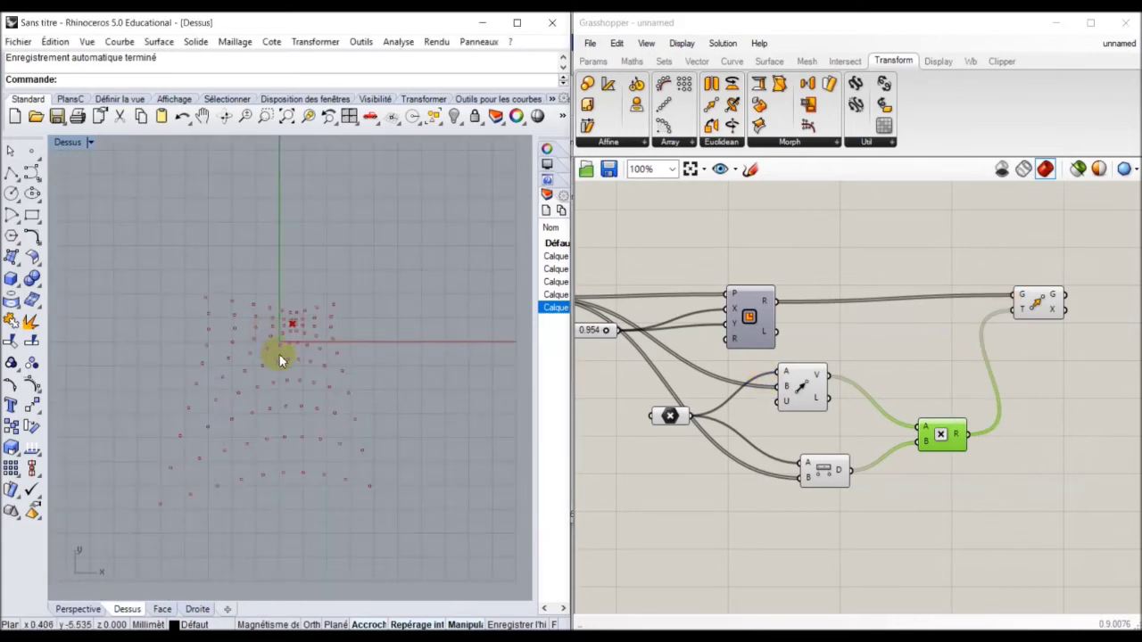
{"action": "right_click_drag", "start_coordinate": [1044, 298], "coordinate": [910, 331]}
{"action": "left_click", "coordinate": [910, 339]}
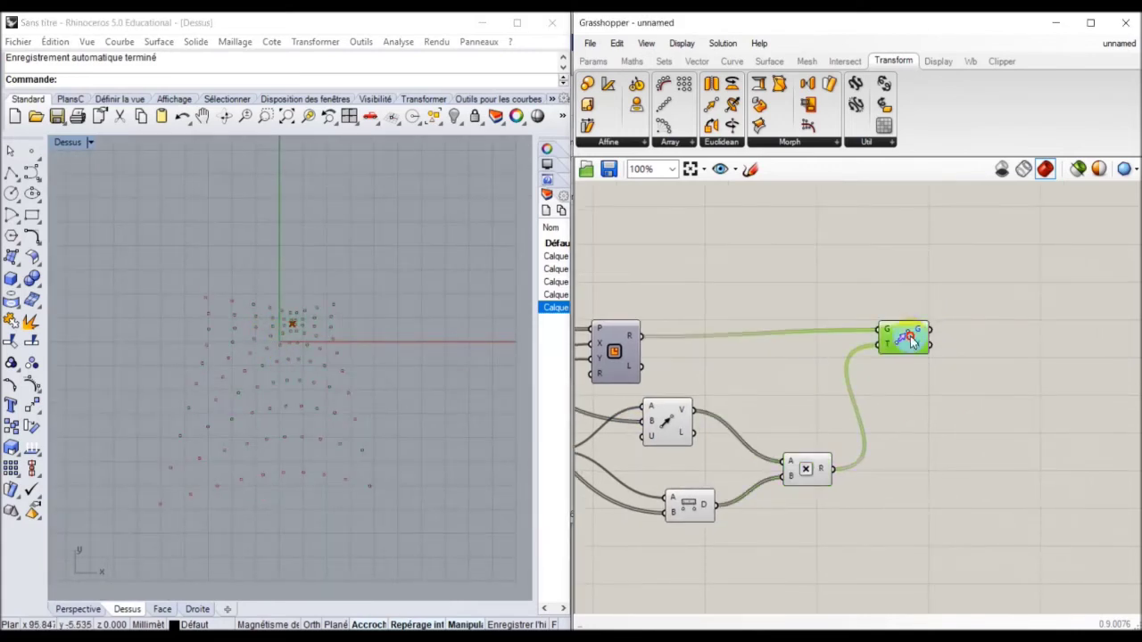
{"action": "left_click_drag", "start_coordinate": [910, 339], "coordinate": [966, 345]}
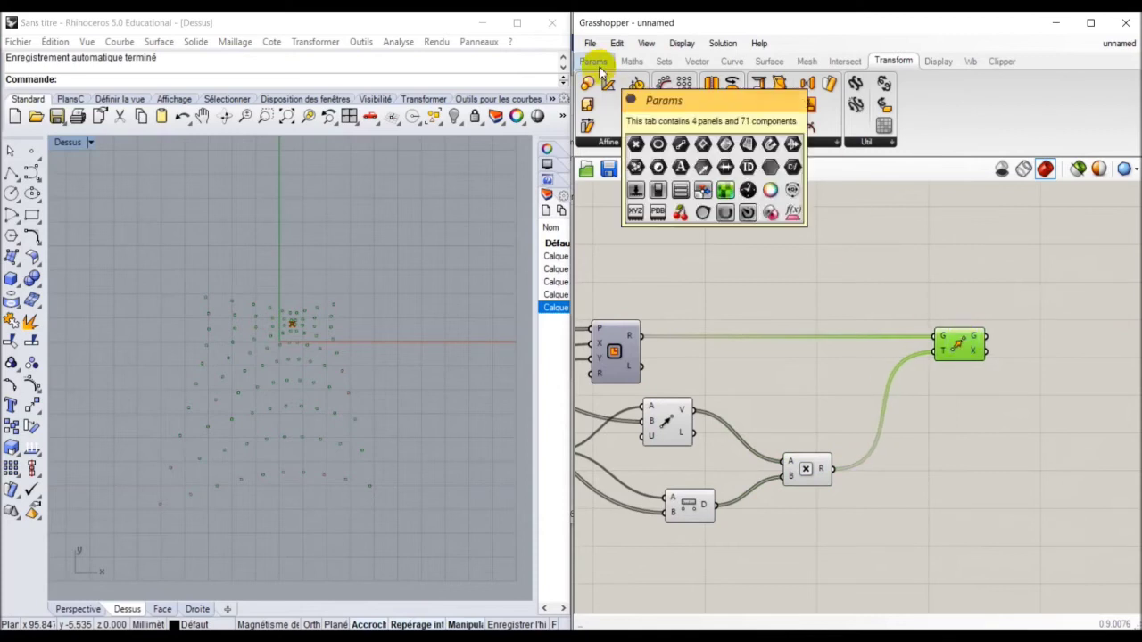
{"action": "double_click", "coordinate": [948, 410]}
{"action": "type", "text": "*"}
{"action": "key", "text": "Return"}
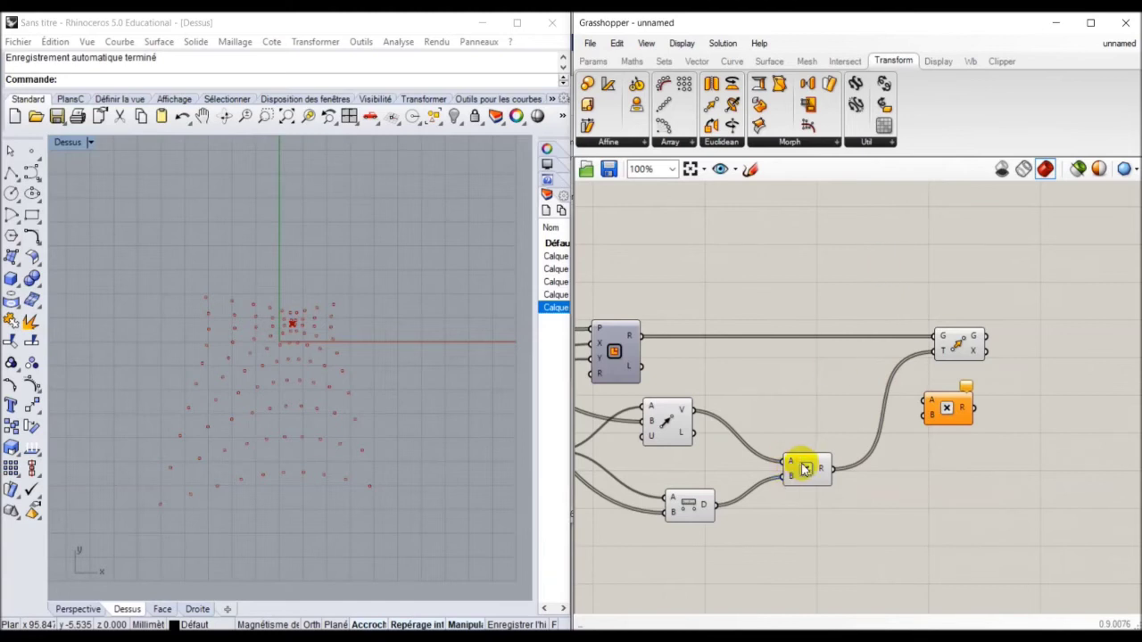
{"action": "left_click_drag", "start_coordinate": [825, 470], "coordinate": [1087, 353]}
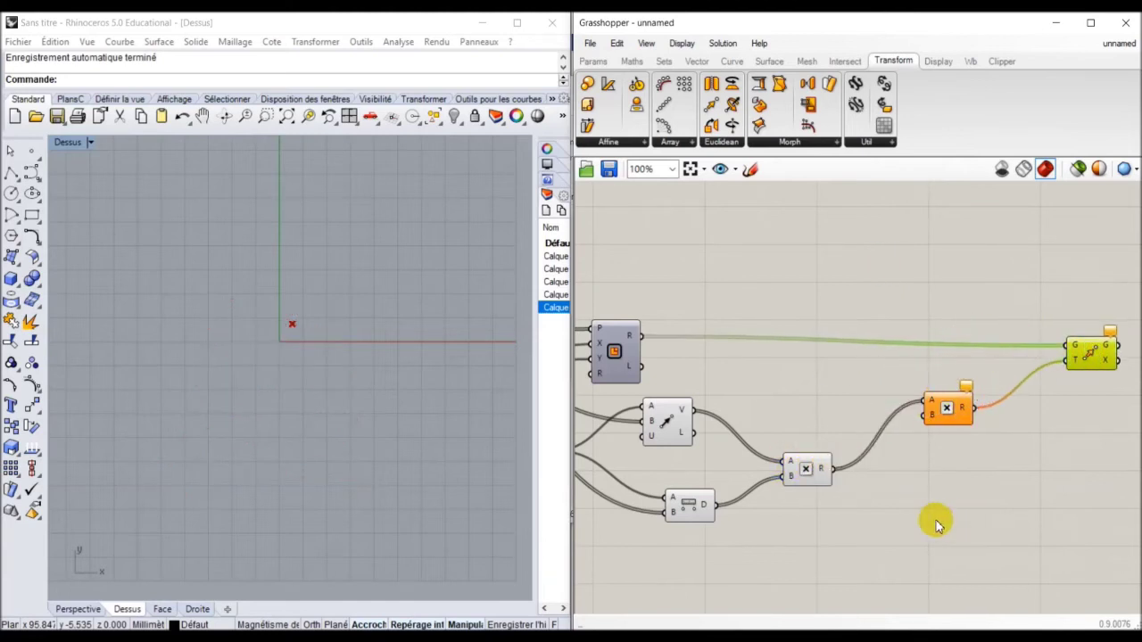
- Add a number slider at 0.250 and connect it to the B input of the second Multiplication component
{"action": "left_click", "coordinate": [593, 61]}
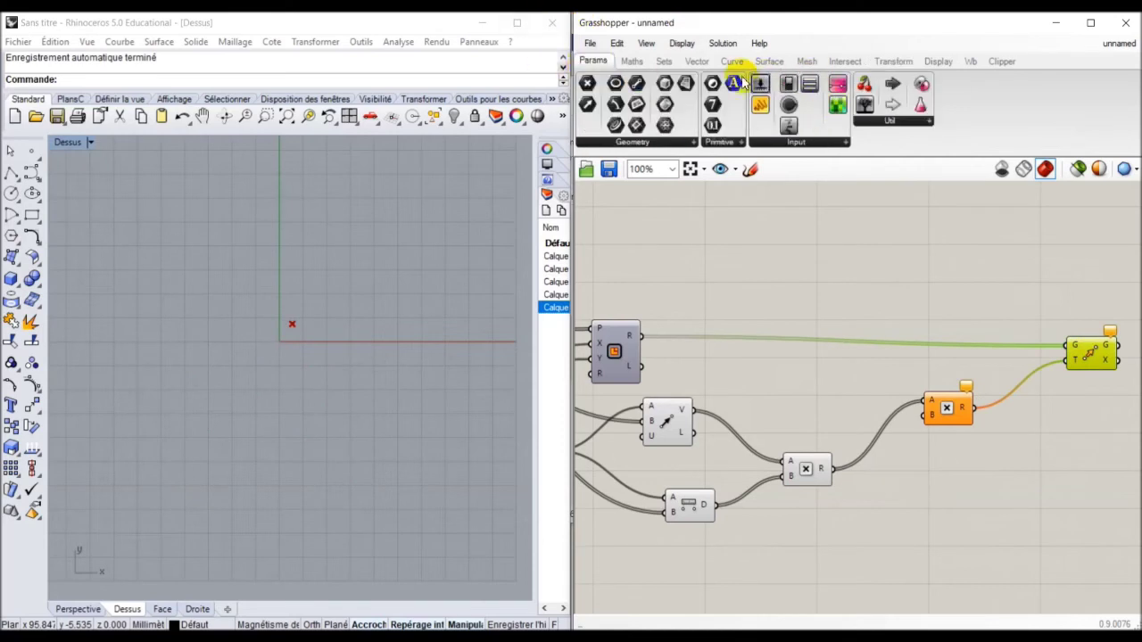
{"action": "left_click_drag", "start_coordinate": [760, 83], "coordinate": [830, 526]}
{"action": "left_click_drag", "start_coordinate": [925, 417], "coordinate": [884, 524]}
{"action": "mouse_move", "coordinate": [290, 319]}
{"action": "right_mouse_down"}
{"action": "mouse_move", "coordinate": [319, 351]}
{"action": "mouse_move", "coordinate": [369, 326]}
{"action": "mouse_move", "coordinate": [290, 313]}
{"action": "right_mouse_up"}
{"action": "scroll", "coordinate": [321, 355], "scroll_direction": "up", "scroll_amount": 6}
{"action": "scroll", "coordinate": [369, 327], "scroll_direction": "down", "scroll_amount": 4}
{"action": "right_click", "coordinate": [363, 331]}
{"action": "left_click", "coordinate": [771, 303]}
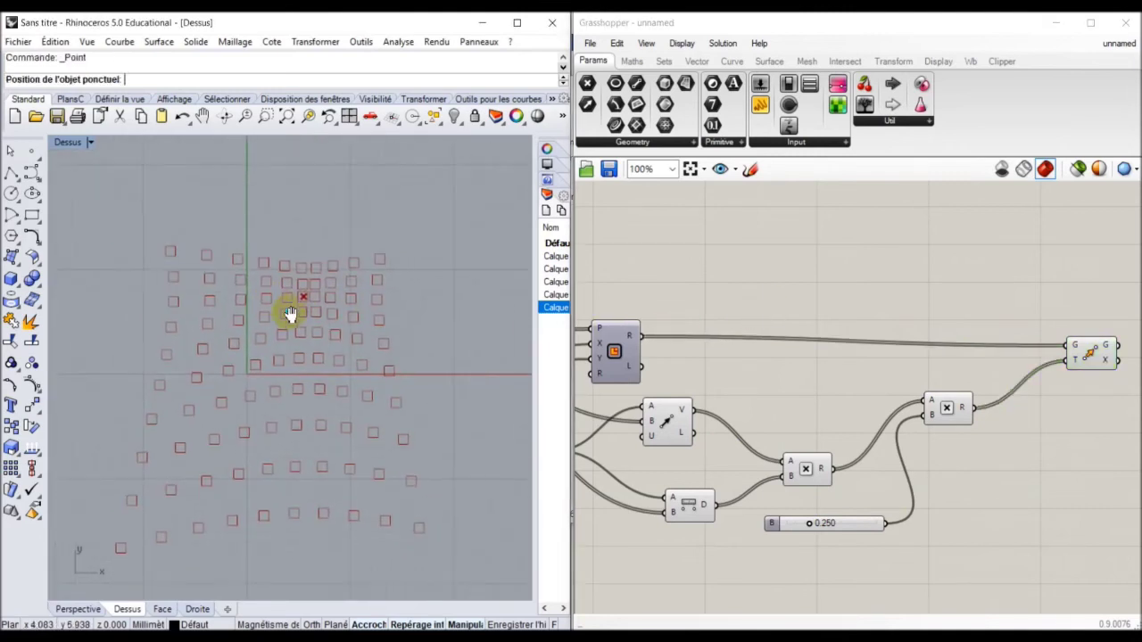
{"action": "scroll", "coordinate": [806, 300], "scroll_direction": "down", "scroll_amount": 4}
{"action": "scroll", "coordinate": [871, 365], "scroll_direction": "up", "scroll_amount": 4}
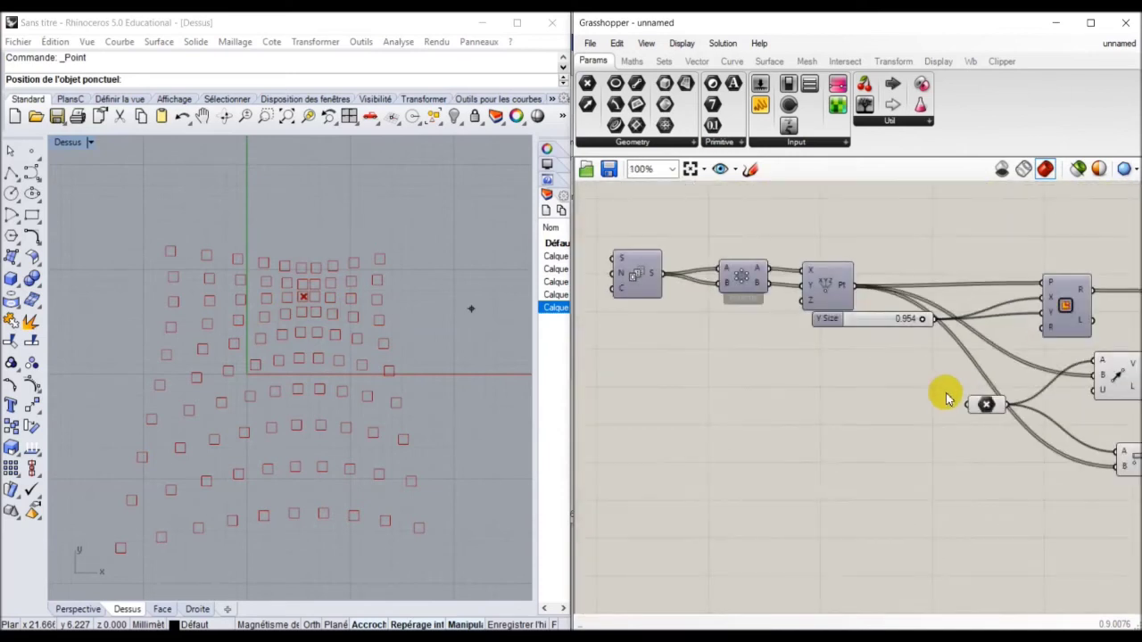
{"action": "left_click", "coordinate": [983, 404]}
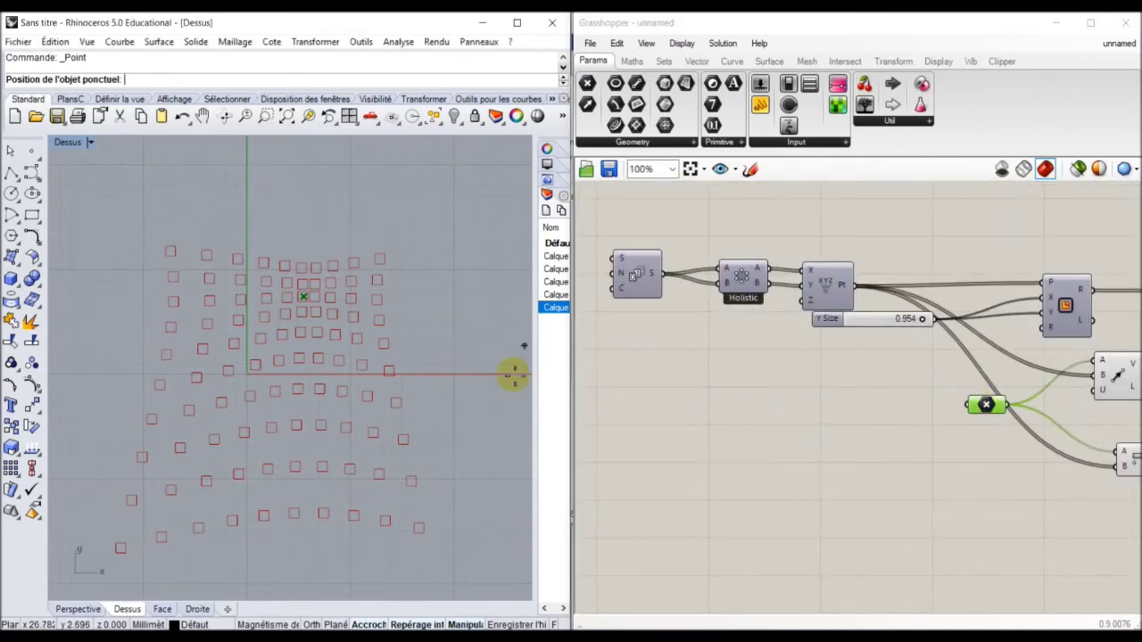
{"action": "left_click", "coordinate": [7, 160]}
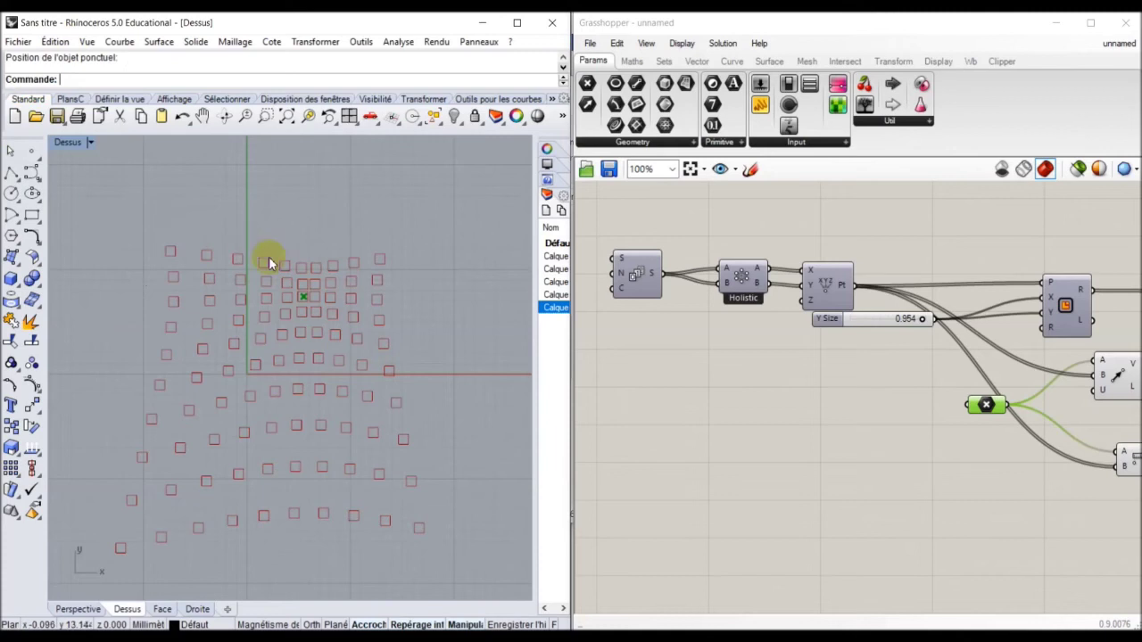
- Try different positions for the attractor point in the Rhino top view and adjust the multiplier slider
{"action": "left_click", "coordinate": [305, 294]}
{"action": "mouse_move", "coordinate": [306, 255]}
{"action": "left_mouse_down"}
{"action": "mouse_move", "coordinate": [317, 359]}
{"action": "mouse_move", "coordinate": [301, 235]}
{"action": "mouse_move", "coordinate": [302, 264]}
{"action": "left_mouse_up"}
{"action": "right_click_drag", "start_coordinate": [853, 388], "coordinate": [717, 378]}
{"action": "scroll", "coordinate": [886, 416], "scroll_direction": "down", "scroll_amount": 1}
{"action": "scroll", "coordinate": [1081, 530], "scroll_direction": "up", "scroll_amount": 5}
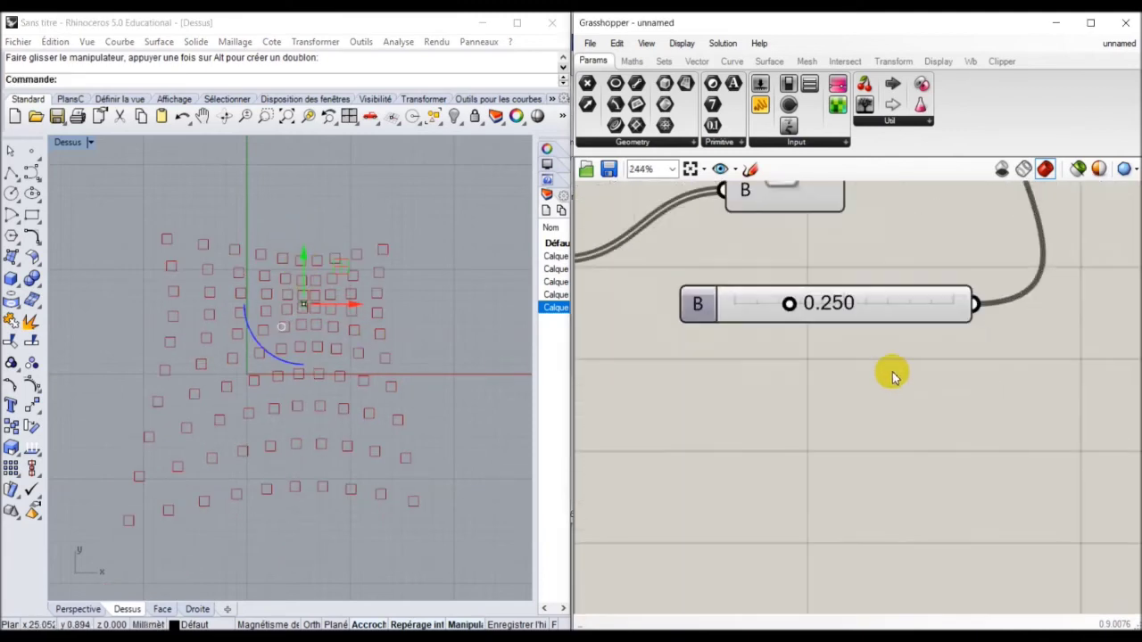
{"action": "mouse_move", "coordinate": [792, 306]}
{"action": "left_mouse_down"}
{"action": "mouse_move", "coordinate": [730, 306]}
{"action": "mouse_move", "coordinate": [782, 306]}
{"action": "left_mouse_up"}
{"action": "left_click_drag", "start_coordinate": [335, 309], "coordinate": [254, 309]}
{"action": "left_click_drag", "start_coordinate": [364, 306], "coordinate": [344, 308]}
{"action": "mouse_move", "coordinate": [297, 264]}
{"action": "left_mouse_down"}
{"action": "mouse_move", "coordinate": [293, 331]}
{"action": "mouse_move", "coordinate": [303, 267]}
{"action": "left_mouse_up"}
- Move the second Multiplication component down so it sits roughly level with the first one
{"action": "right_click_drag", "start_coordinate": [754, 303], "coordinate": [803, 431]}
{"action": "scroll", "coordinate": [760, 357], "scroll_direction": "down", "scroll_amount": 6}
{"action": "scroll", "coordinate": [804, 432], "scroll_direction": "up", "scroll_amount": 3}
{"action": "left_click_drag", "start_coordinate": [861, 314], "coordinate": [854, 402]}
{"action": "right_click_drag", "start_coordinate": [946, 462], "coordinate": [830, 443]}
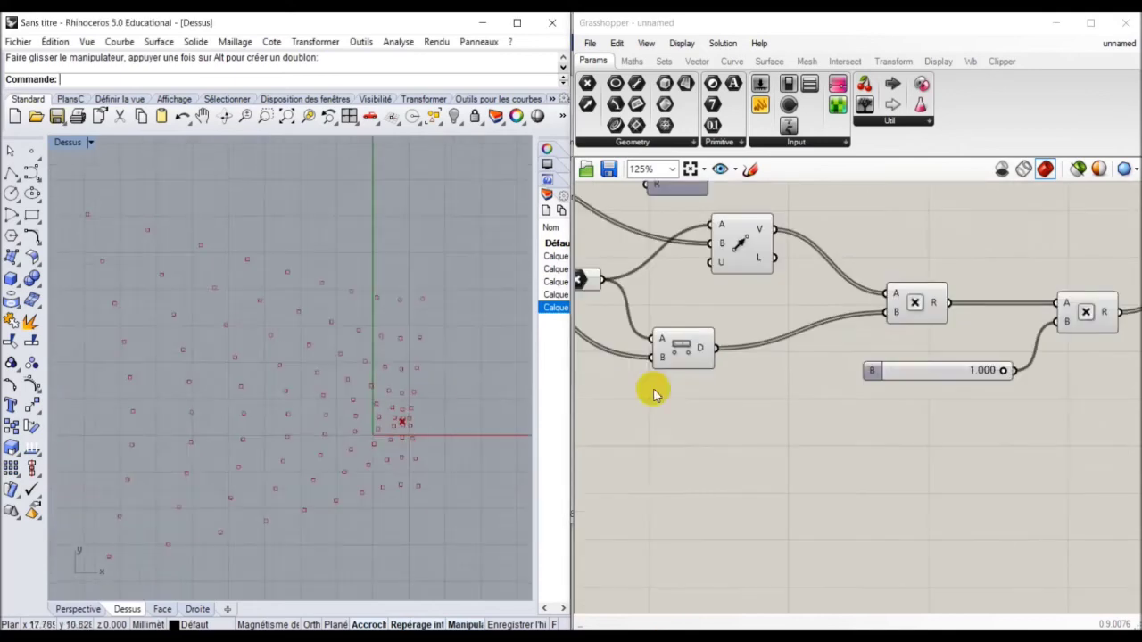
- Set the multiplier slider to 0.047
{"action": "left_click_drag", "start_coordinate": [1001, 390], "coordinate": [894, 389]}
{"action": "scroll", "coordinate": [366, 420], "scroll_direction": "up", "scroll_amount": 8}
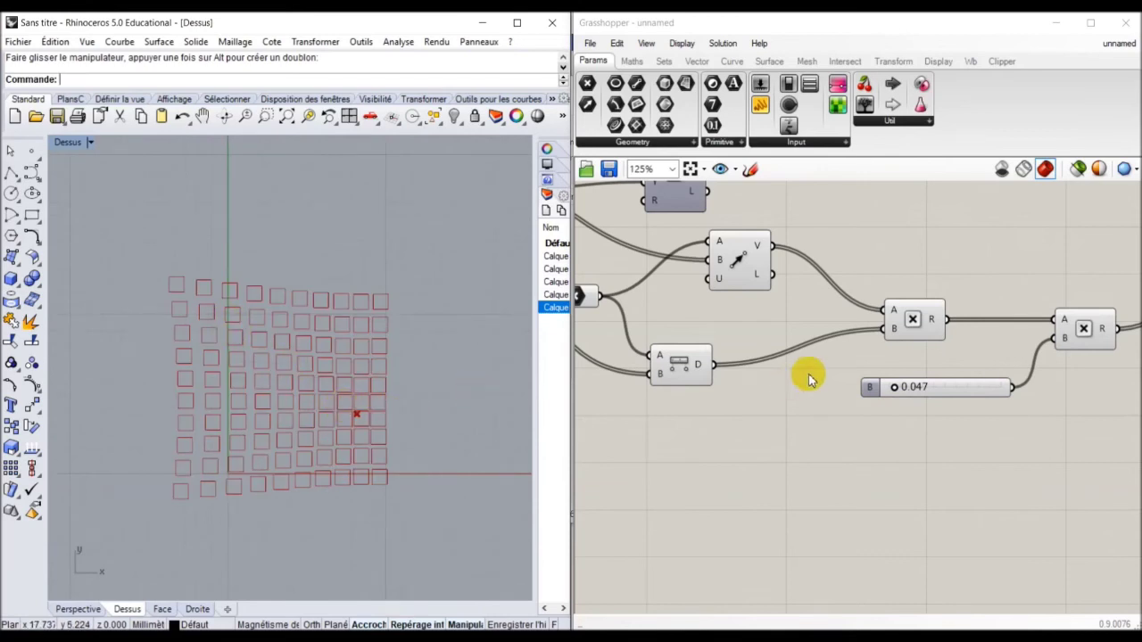
{"action": "right_click_drag", "start_coordinate": [828, 352], "coordinate": [830, 360]}
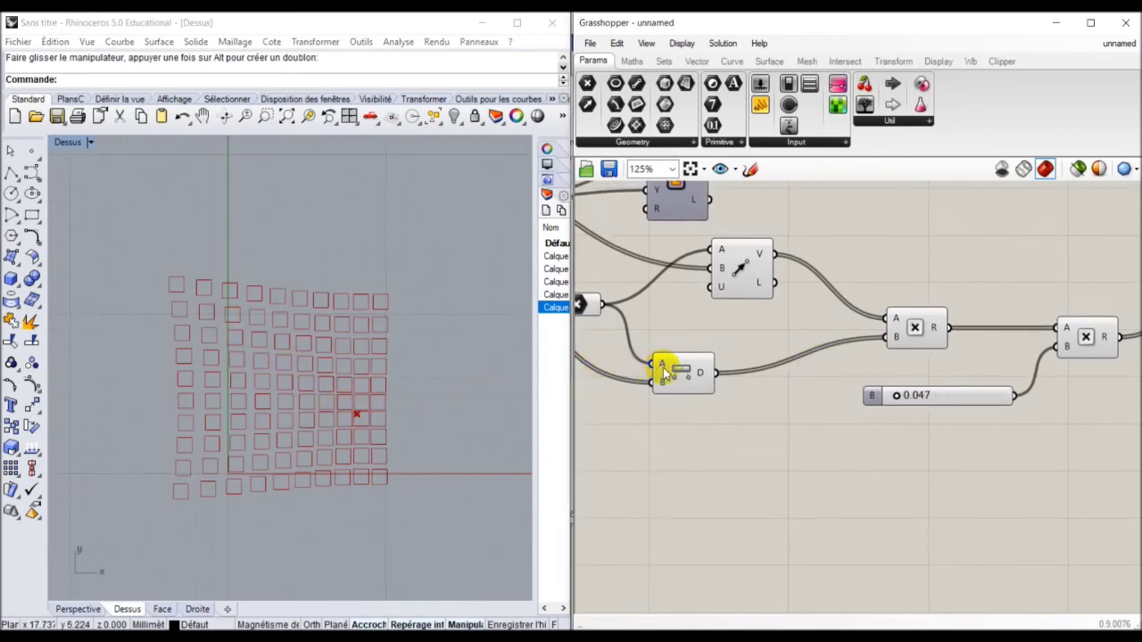
- Place the Distance component directly beneath Vector 2Pt and add a One Over X component beside it
{"action": "left_click_drag", "start_coordinate": [682, 373], "coordinate": [745, 335]}
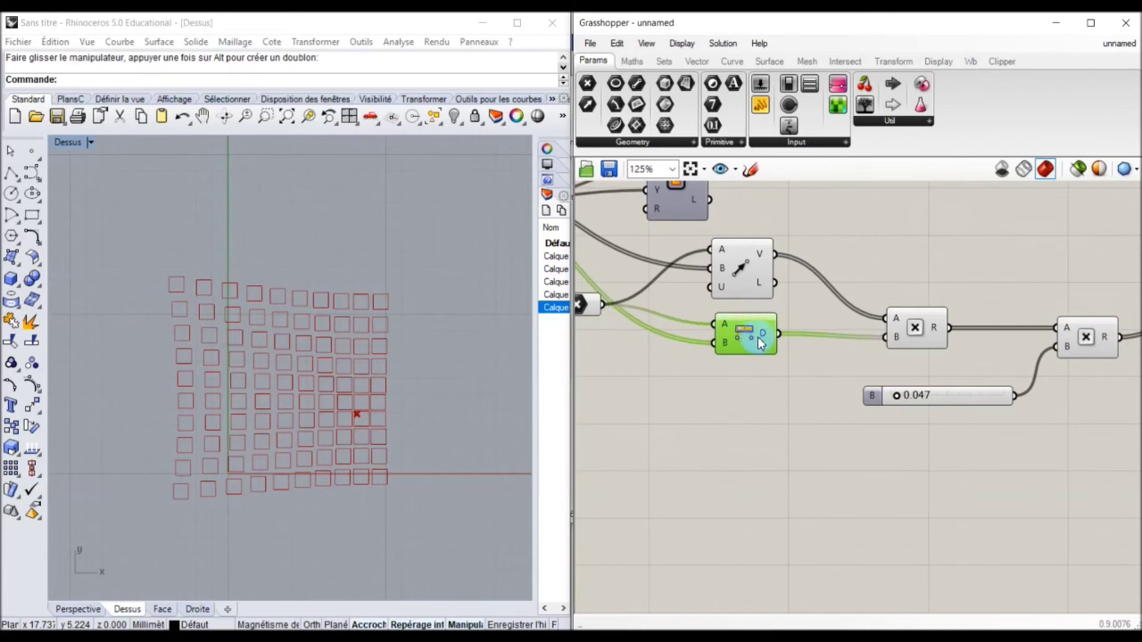
{"action": "mouse_move", "coordinate": [761, 342]}
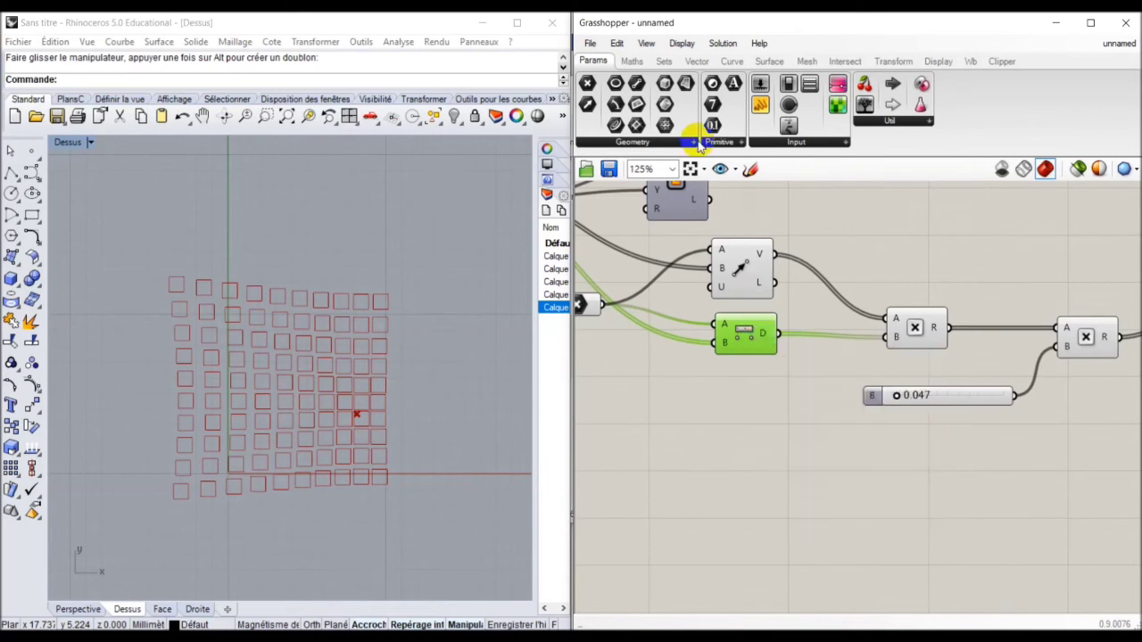
{"action": "left_click", "coordinate": [632, 60]}
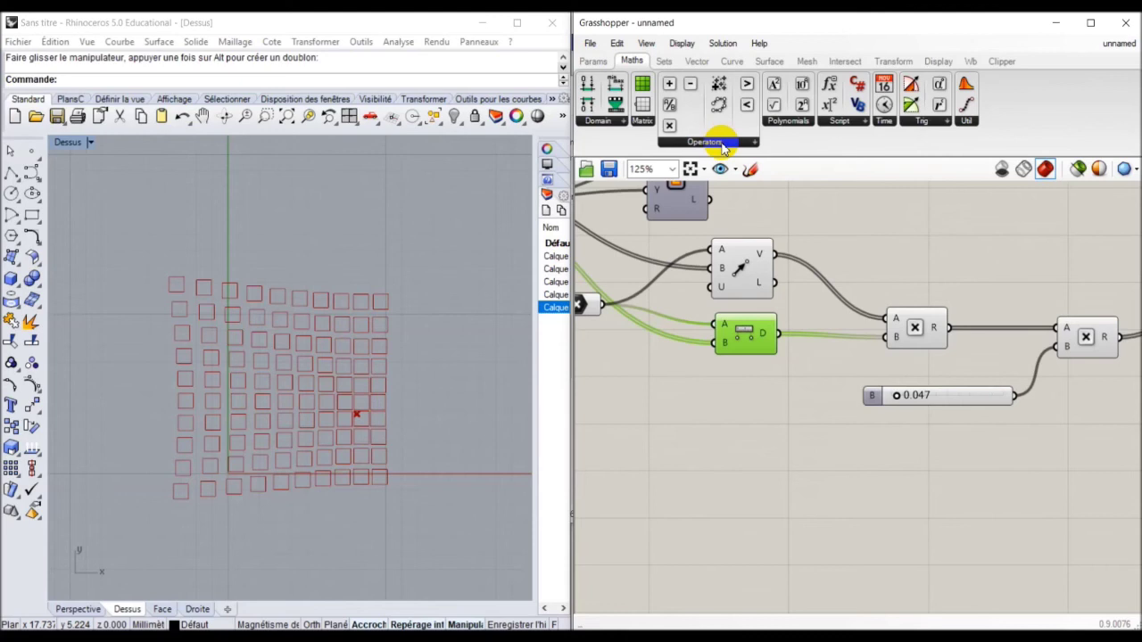
{"action": "left_click", "coordinate": [805, 122]}
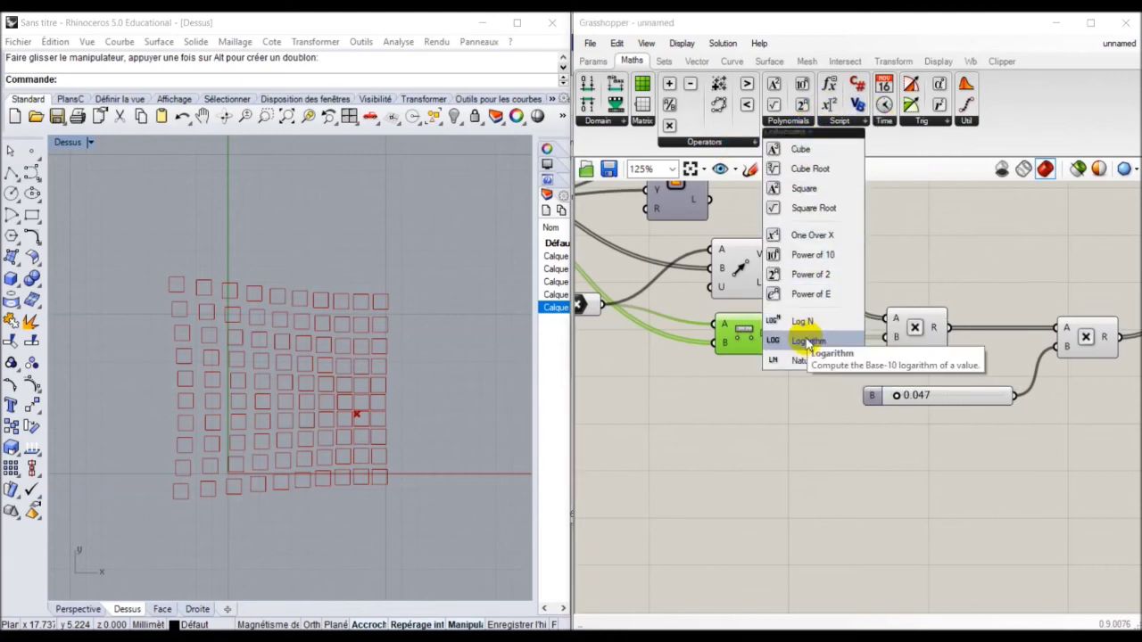
{"action": "left_click", "coordinate": [836, 239]}
{"action": "left_click", "coordinate": [813, 367]}
- Wire the One Over X component between the Distance output and the B input of the first Multiplication component
{"action": "scroll", "coordinate": [811, 373], "scroll_direction": "up", "scroll_amount": 4}
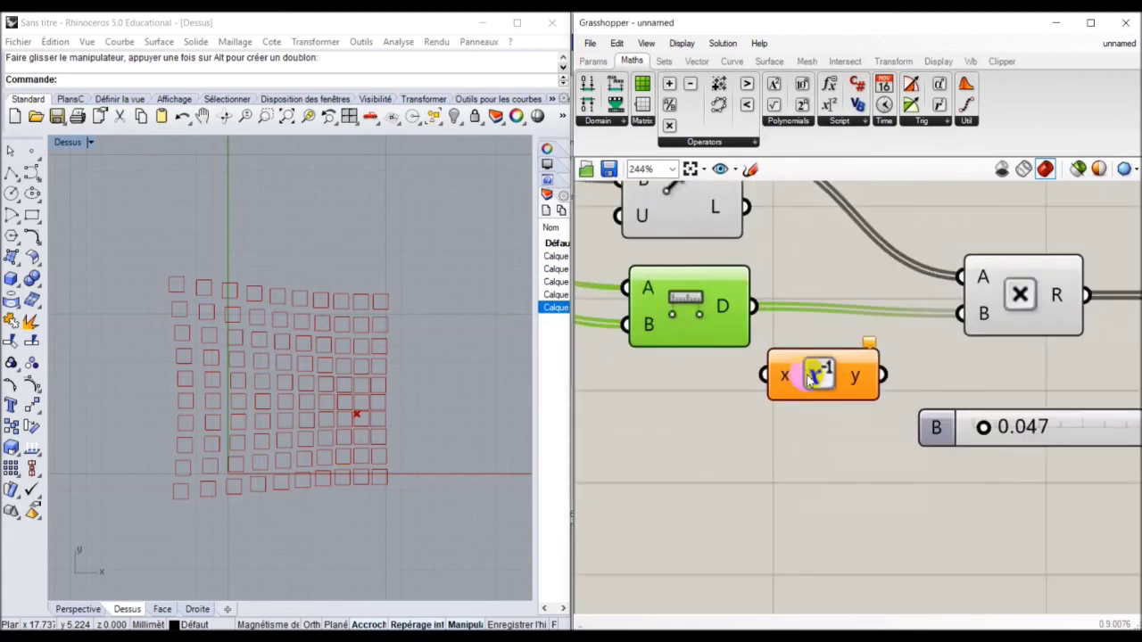
{"action": "left_click_drag", "start_coordinate": [770, 382], "coordinate": [838, 353]}
{"action": "left_click_drag", "start_coordinate": [920, 341], "coordinate": [923, 342]}
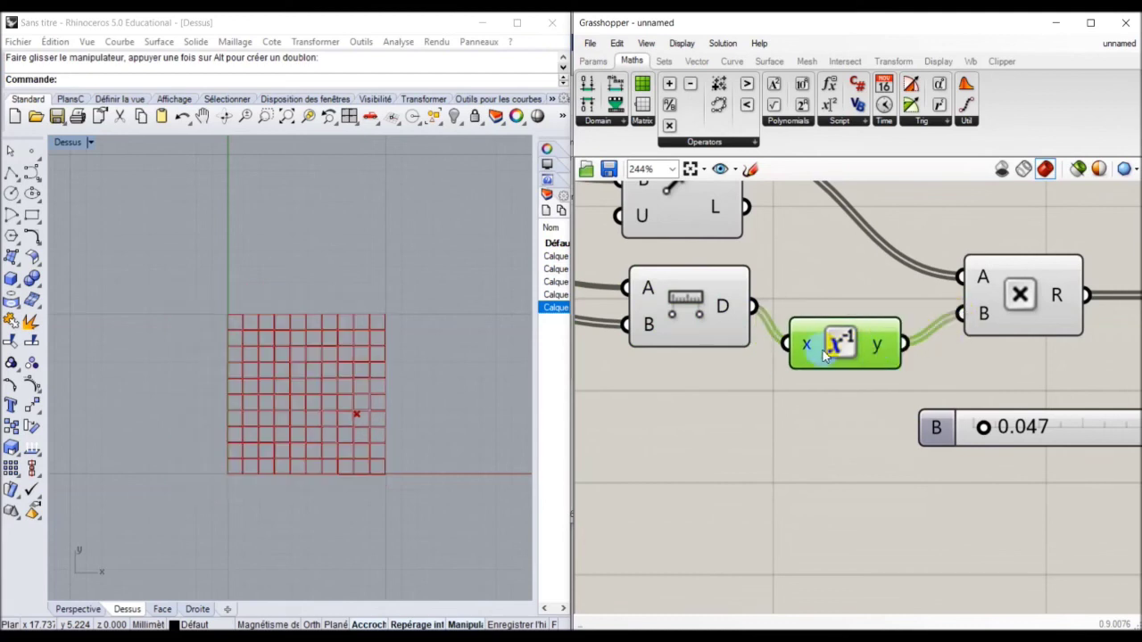
- Set the multiplier slider to 1.000
{"action": "right_click_drag", "start_coordinate": [1045, 433], "coordinate": [830, 421]}
{"action": "left_click_drag", "start_coordinate": [767, 415], "coordinate": [1029, 416]}
{"action": "scroll", "coordinate": [784, 431], "scroll_direction": "down", "scroll_amount": 3}
{"action": "right_click_drag", "start_coordinate": [755, 319], "coordinate": [925, 319]}
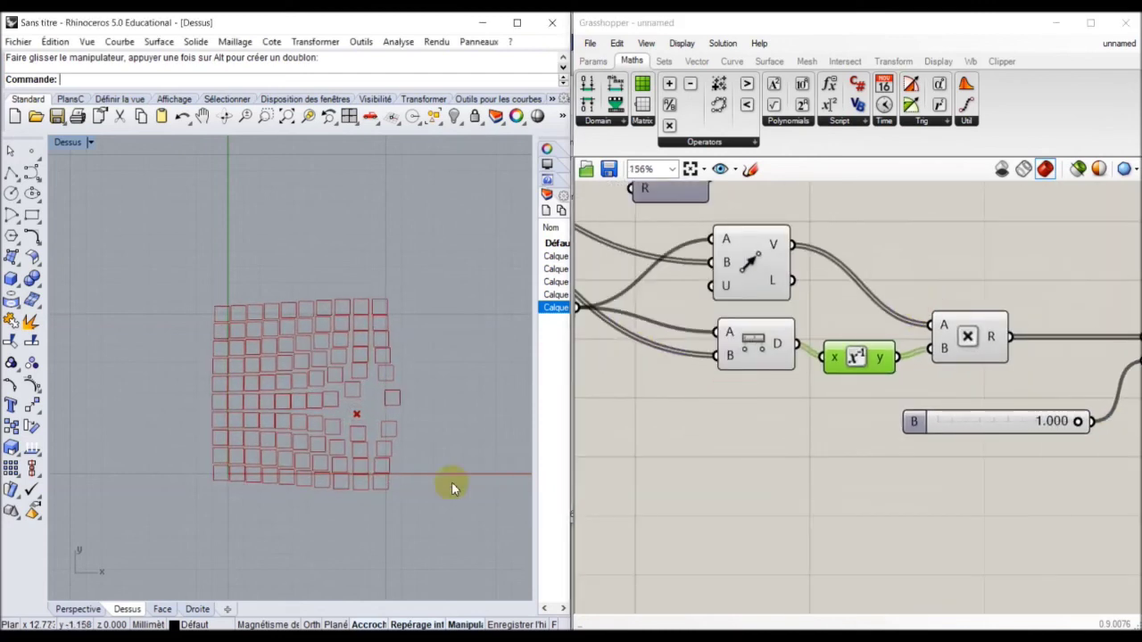
- Move the attractor point in the Rhino top view to near the centre of the rectangle grid
{"action": "left_click", "coordinate": [357, 414]}
{"action": "left_click_drag", "start_coordinate": [395, 414], "coordinate": [329, 457]}
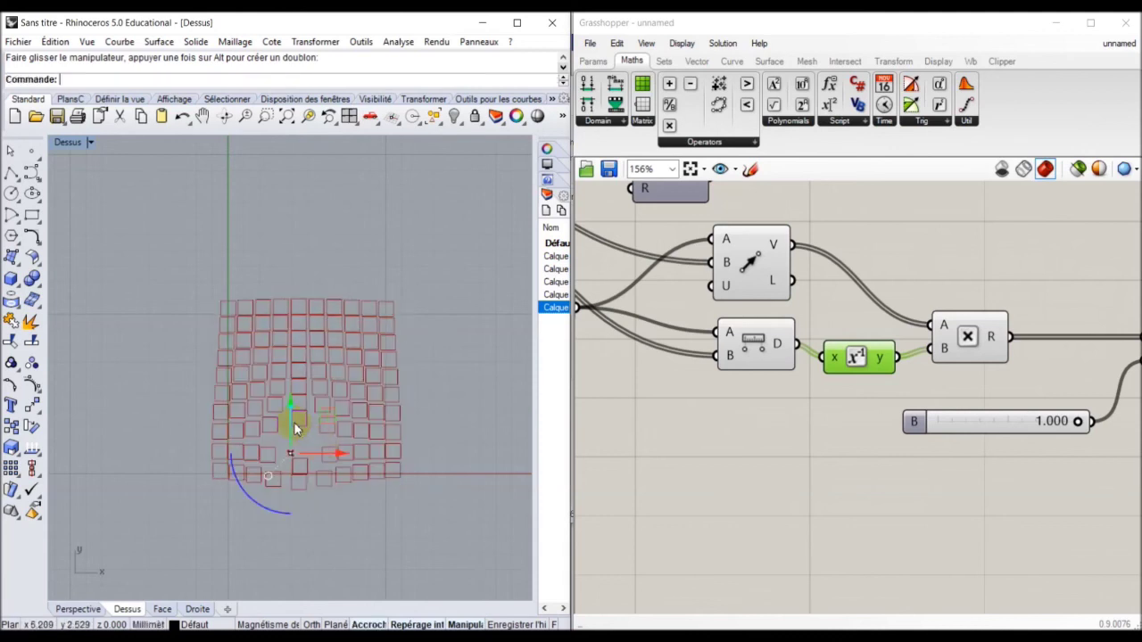
{"action": "left_click_drag", "start_coordinate": [300, 398], "coordinate": [301, 329]}
{"action": "scroll", "coordinate": [829, 395], "scroll_direction": "down", "scroll_amount": 5}
{"action": "right_click_drag", "start_coordinate": [811, 400], "coordinate": [841, 504]}
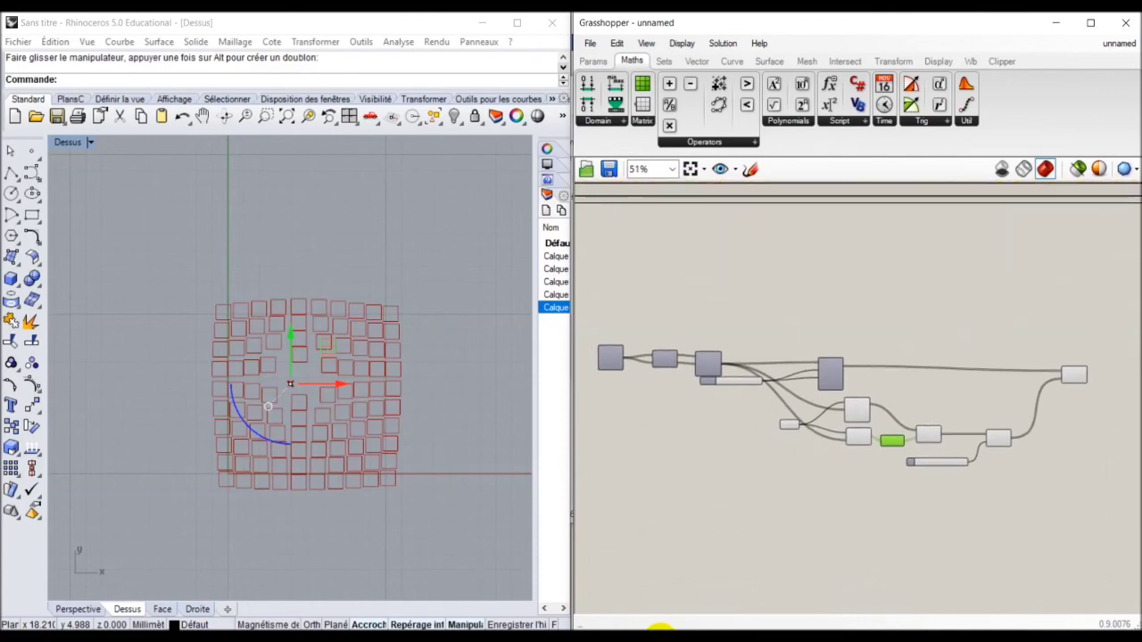